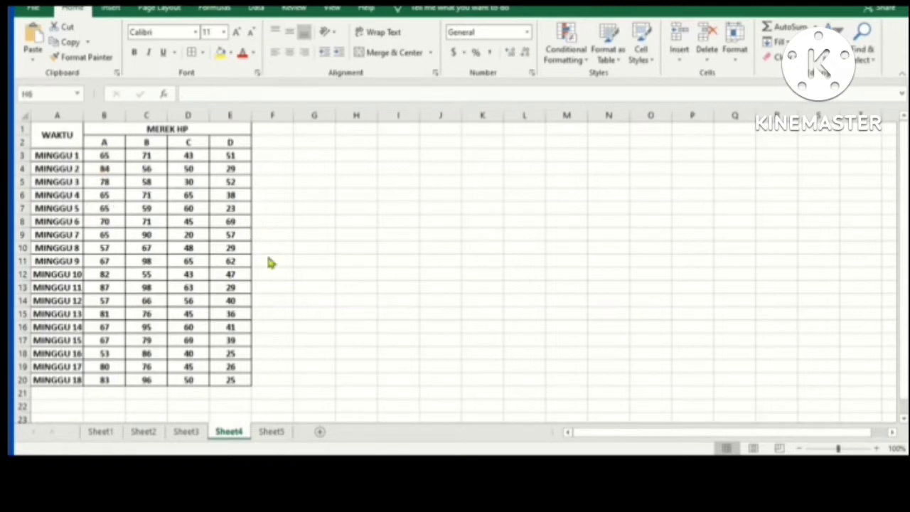
Switch to the SPSS Data Editor and define the first variable with the name JUMLAH_PENJUALAN.
{"action": "mouse_move", "coordinate": [415, 454]}
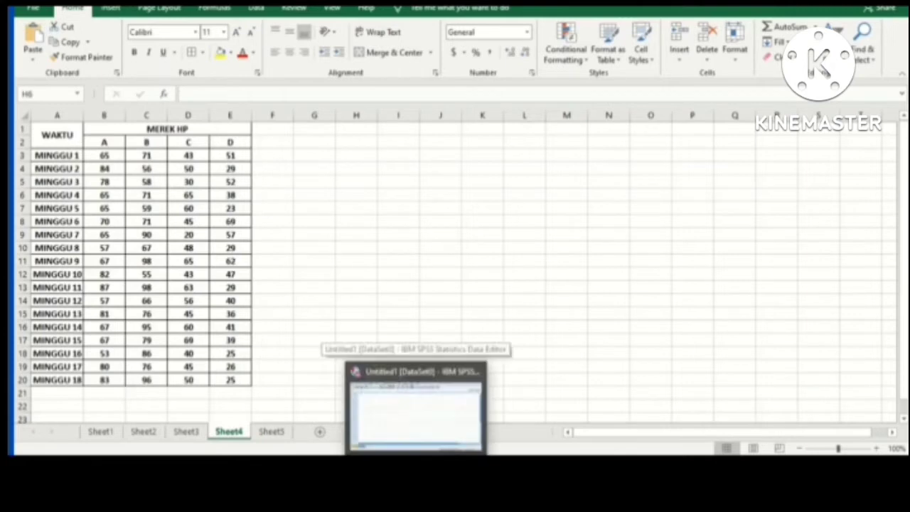
{"action": "left_click", "coordinate": [410, 422]}
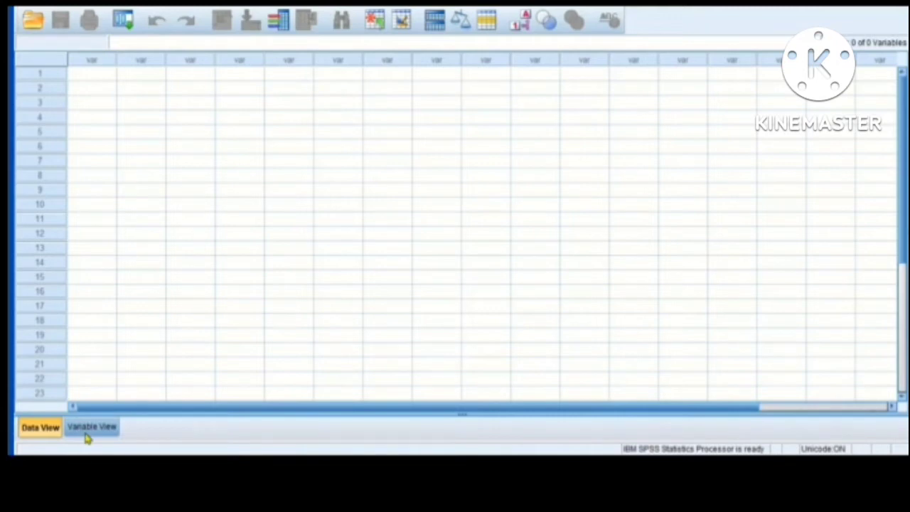
{"action": "left_click", "coordinate": [89, 428]}
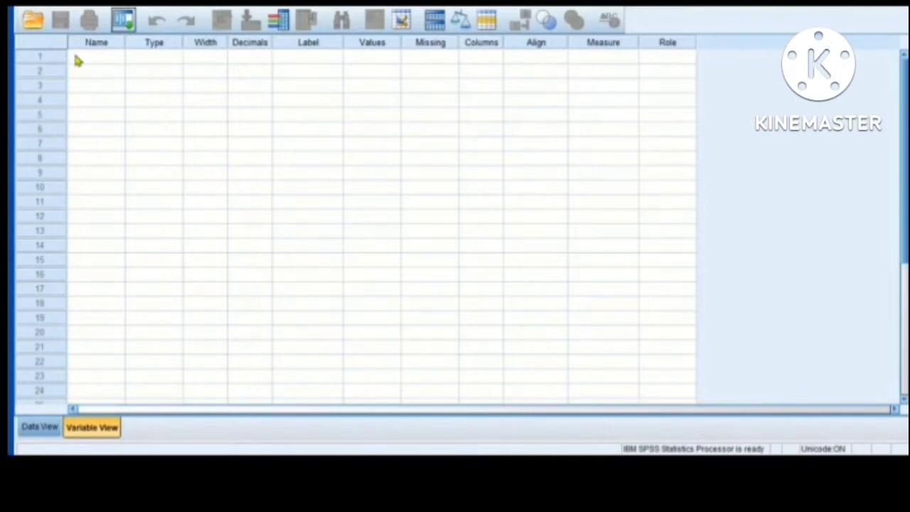
{"action": "left_click", "coordinate": [95, 59]}
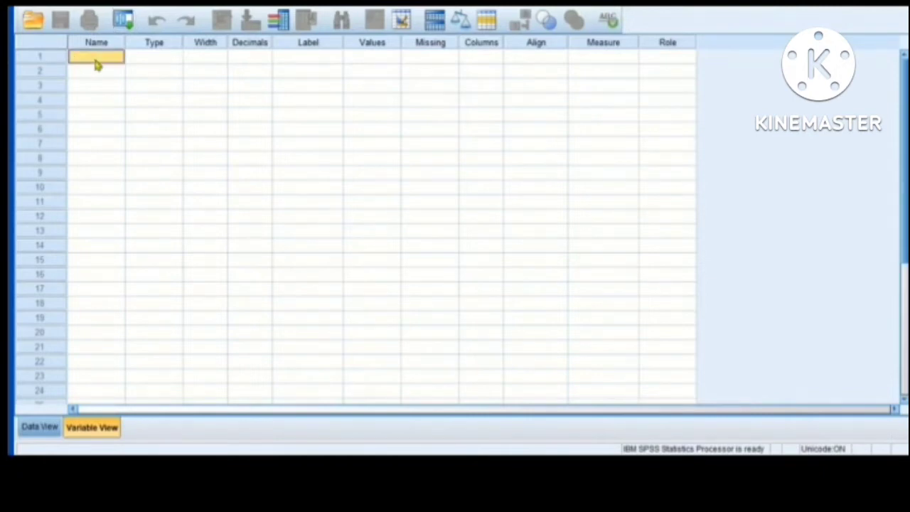
{"action": "type", "text": "JUML"}
{"action": "type", "text": "AH"}
{"action": "type", "text": "_PENJU"}
{"action": "type", "text": "ALAN"}
Define a second variable named MEREK_HP and return to the data grid.
{"action": "left_click", "coordinate": [107, 71]}
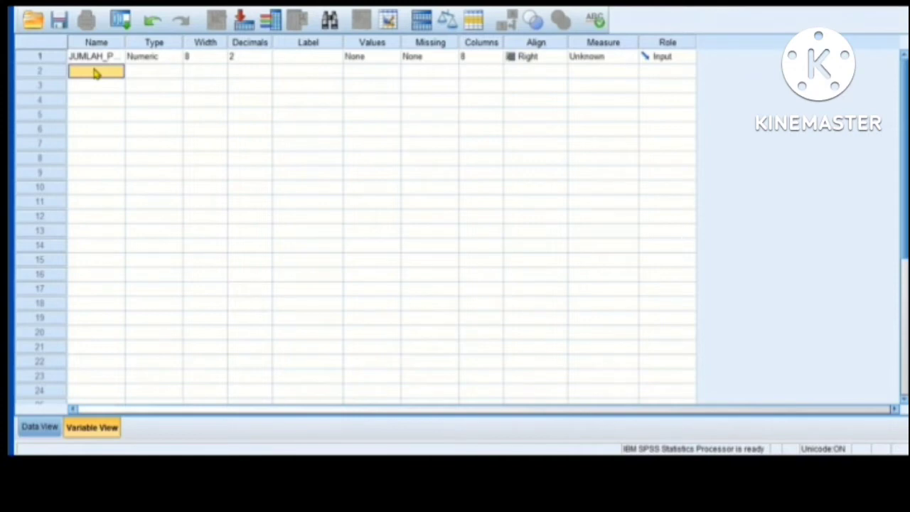
{"action": "type", "text": "MEREK"}
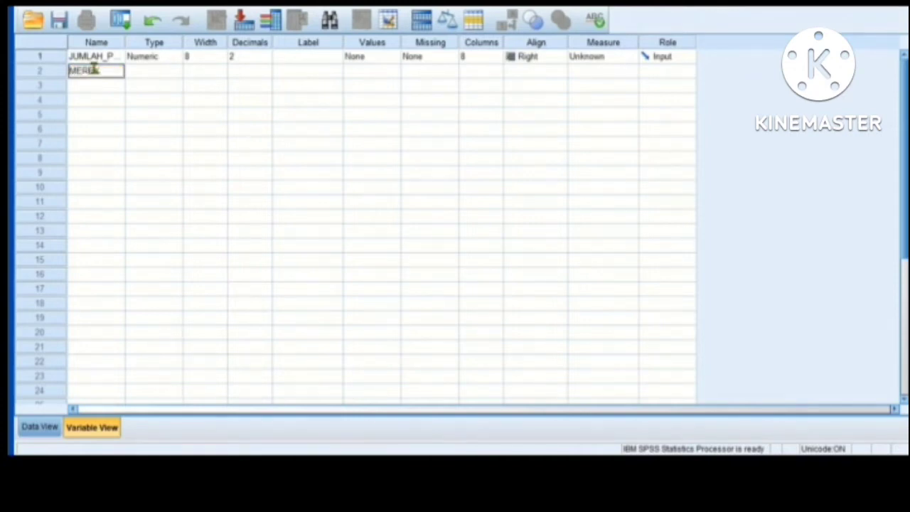
{"action": "type", "text": "_HP"}
{"action": "left_click", "coordinate": [32, 427]}
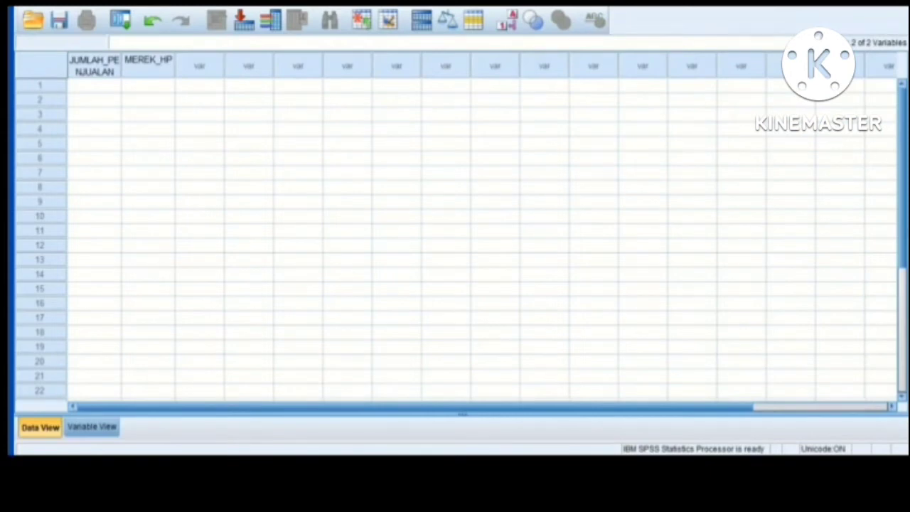
Switch to the Excel workbook and select the brand A sales figures for all 18 weeks, B3:B20.
{"action": "mouse_move", "coordinate": [158, 466]}
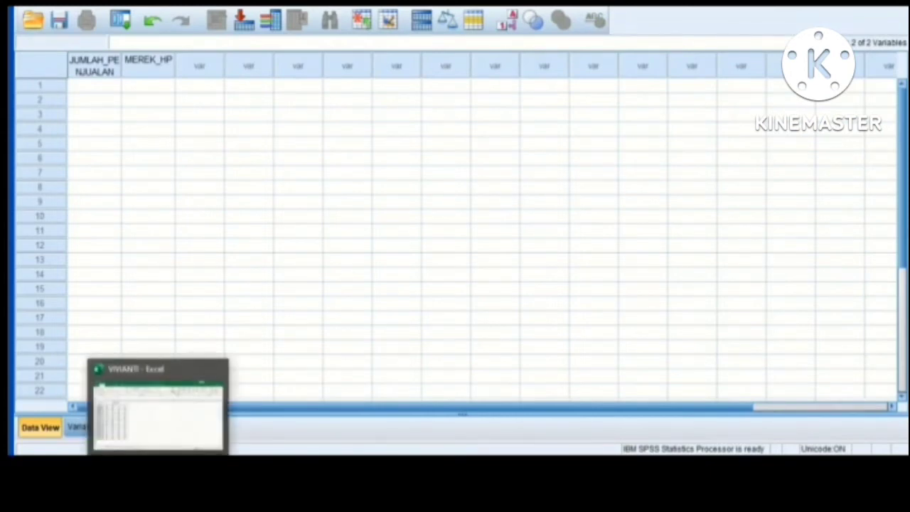
{"action": "left_click", "coordinate": [149, 446]}
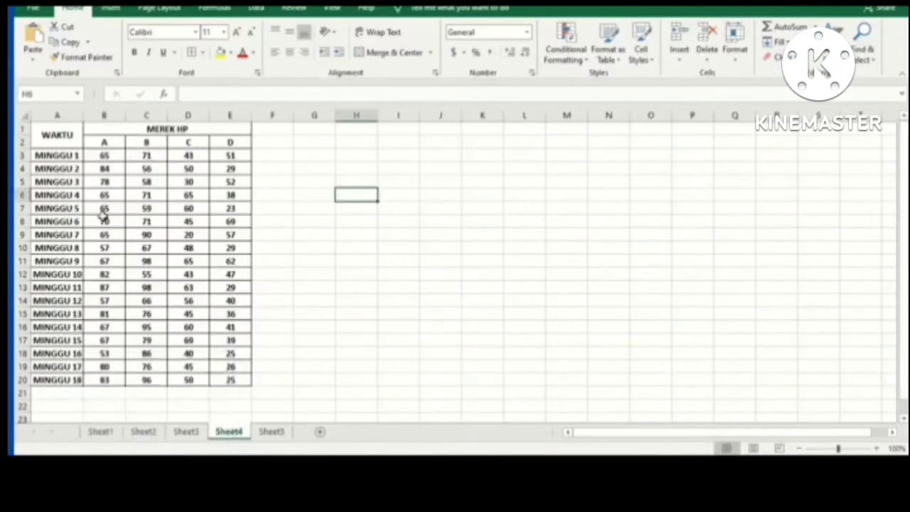
{"action": "left_click", "coordinate": [105, 156]}
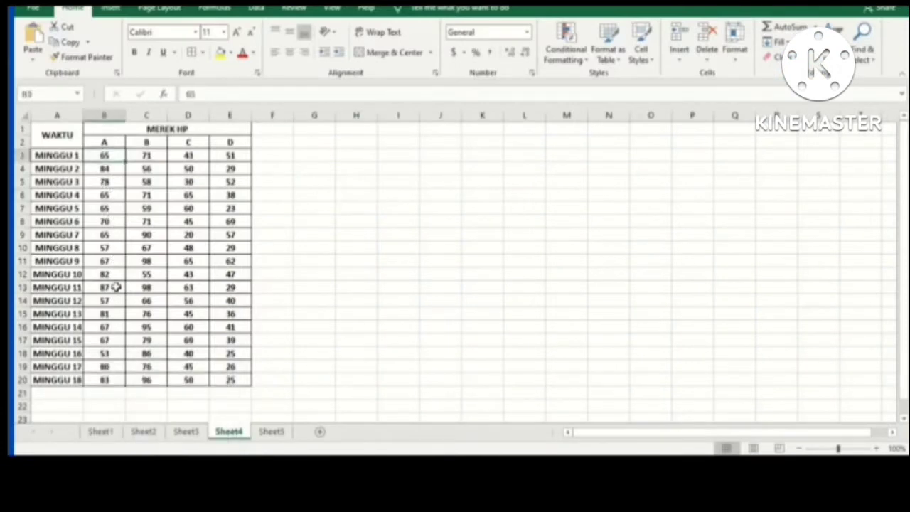
{"action": "left_click_drag", "start_coordinate": [116, 286], "coordinate": [114, 380]}
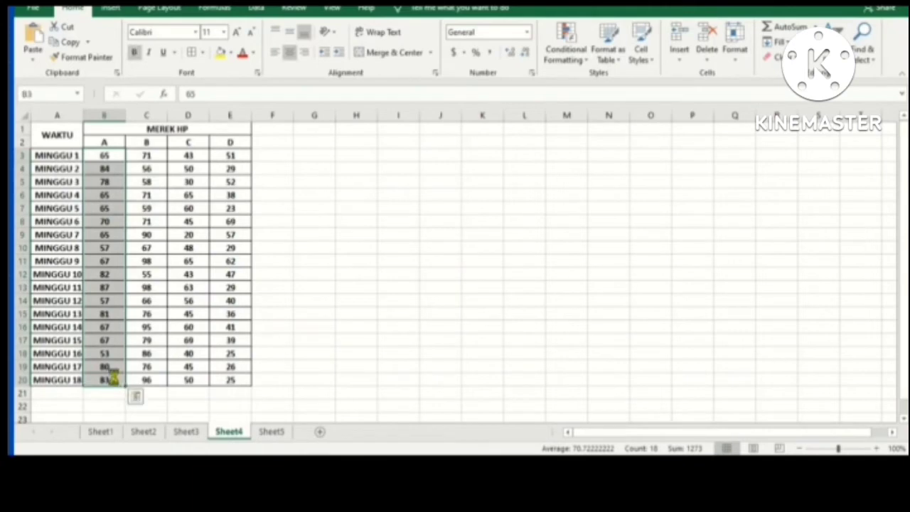
{"action": "left_click", "coordinate": [114, 379]}
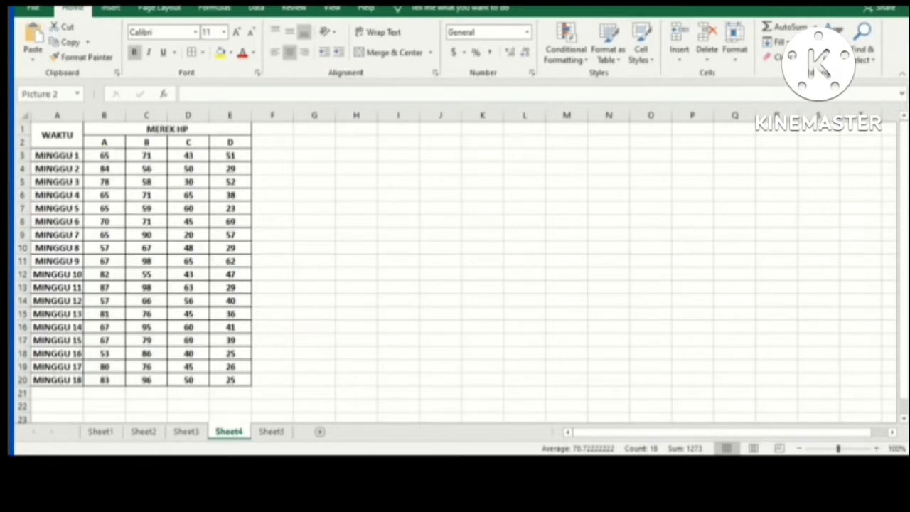
{"action": "key", "text": "ctrl+v"}
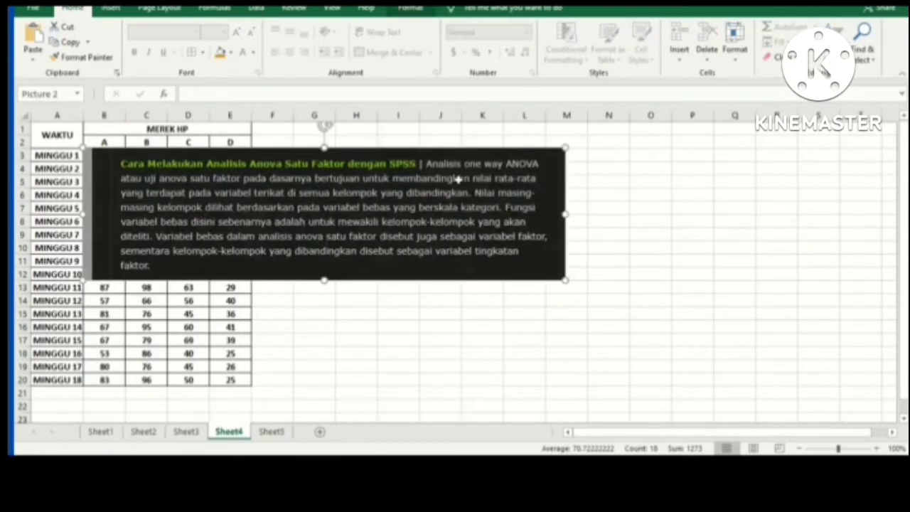
{"action": "key", "text": "ctrl+z"}
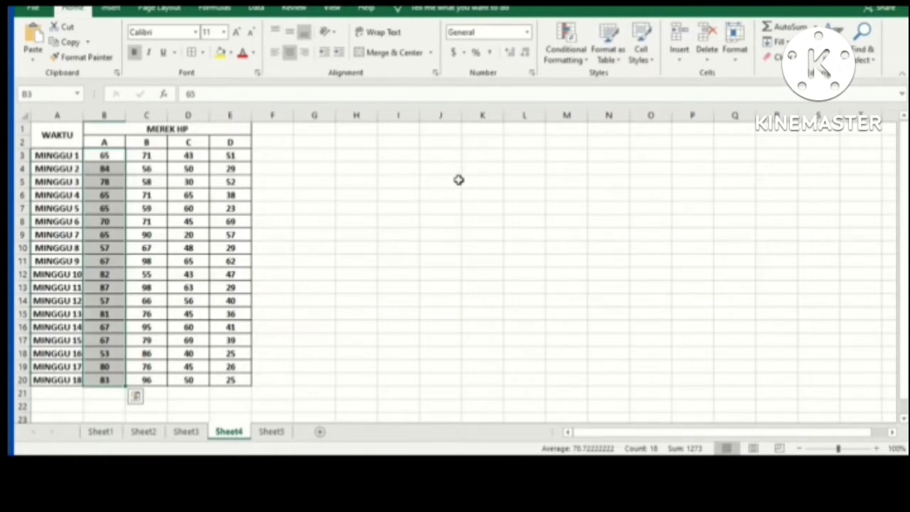
Copy the selected brand A figures into the JUMLAH_PENJUALAN column in SPSS, starting at row 1.
{"action": "key", "text": "ctrl+c"}
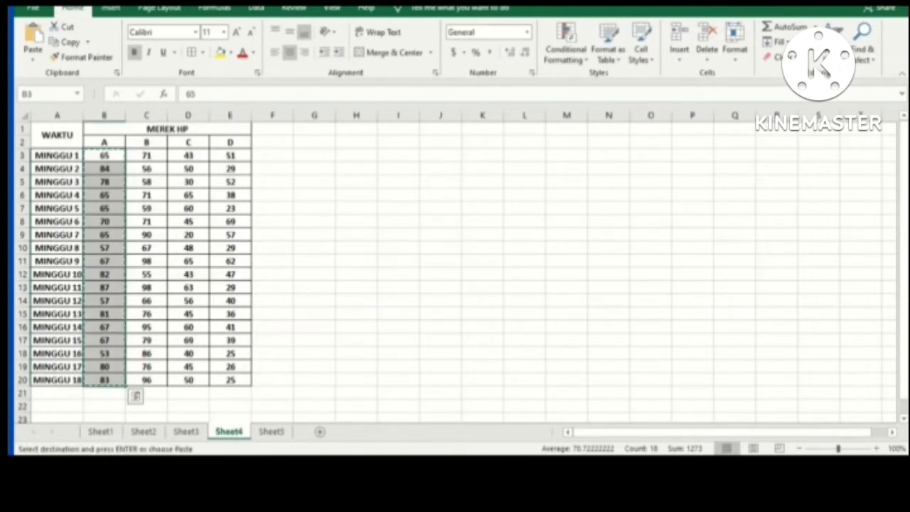
{"action": "key", "text": "alt+Tab"}
{"action": "left_click", "coordinate": [98, 87]}
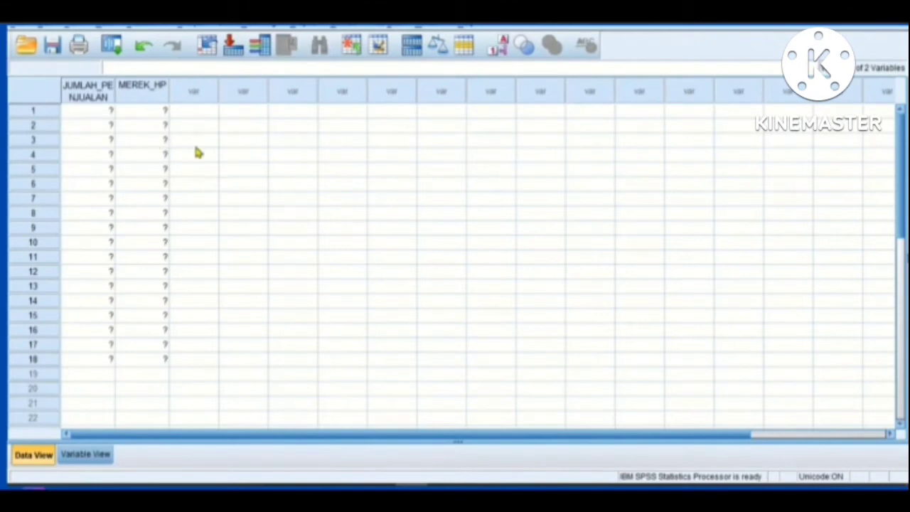
Fill MEREK_HP with the code 1 for the brand A cases in rows 1 to 18.
{"action": "left_click", "coordinate": [151, 114]}
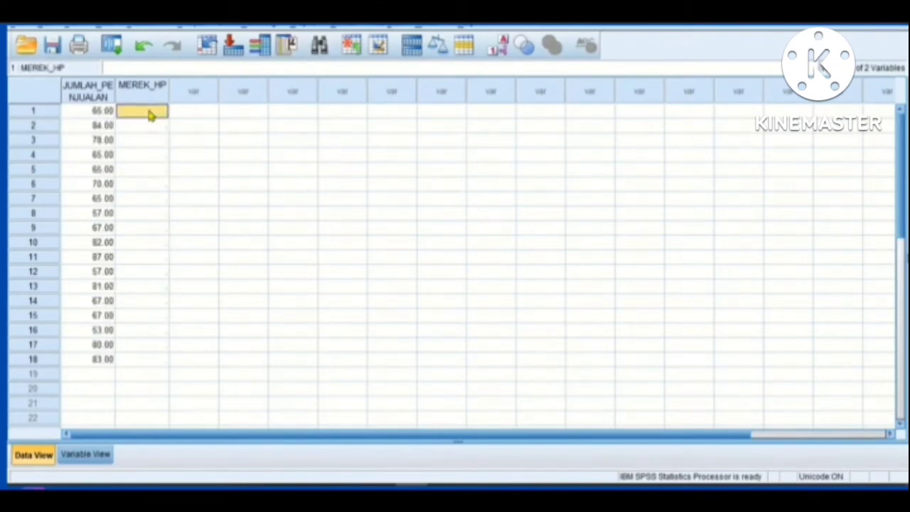
{"action": "type", "text": "1"}
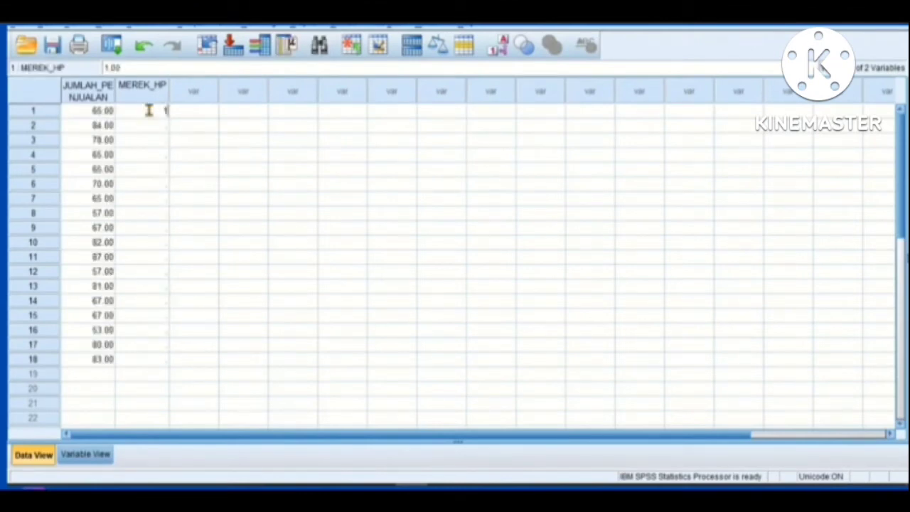
{"action": "left_click", "coordinate": [182, 129]}
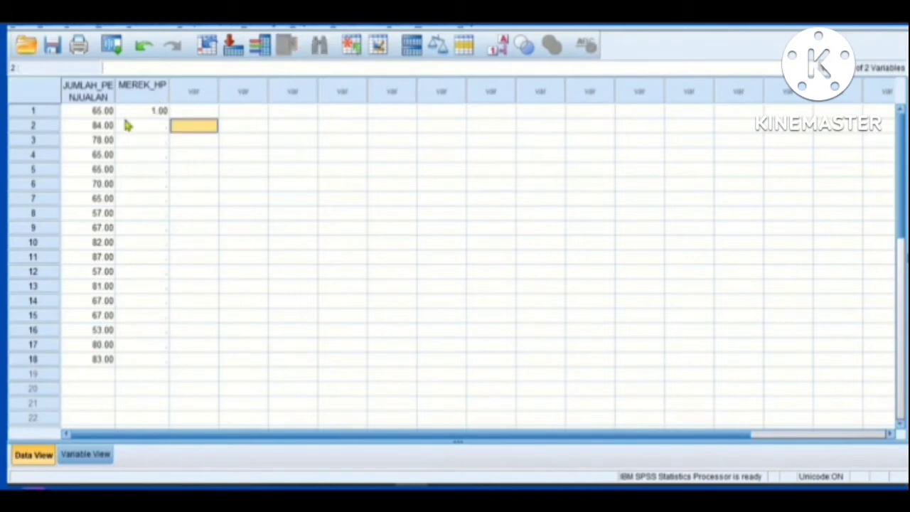
{"action": "left_click", "coordinate": [145, 114]}
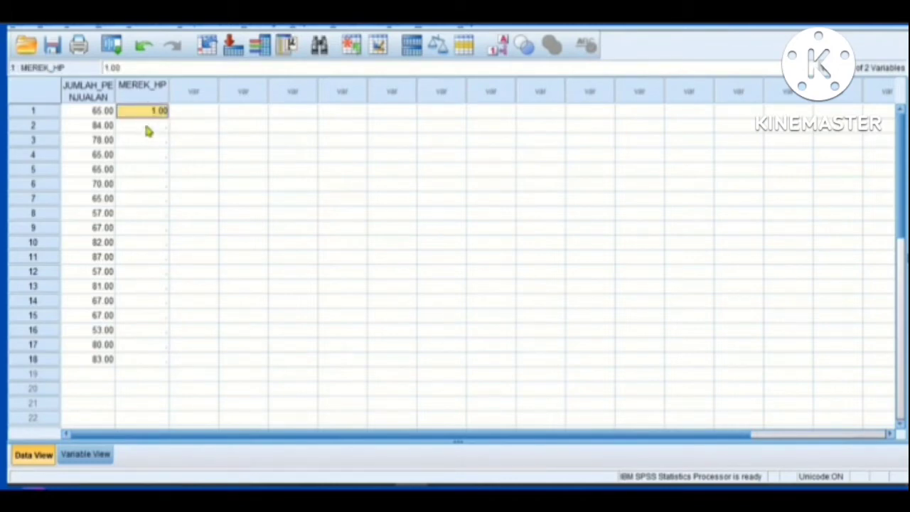
{"action": "left_click_drag", "start_coordinate": [148, 131], "coordinate": [167, 363]}
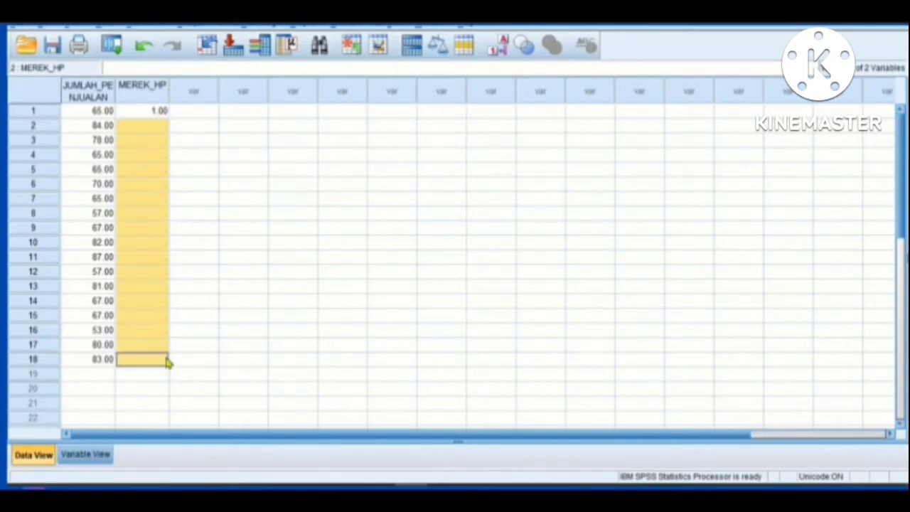
{"action": "key", "text": "ctrl+v"}
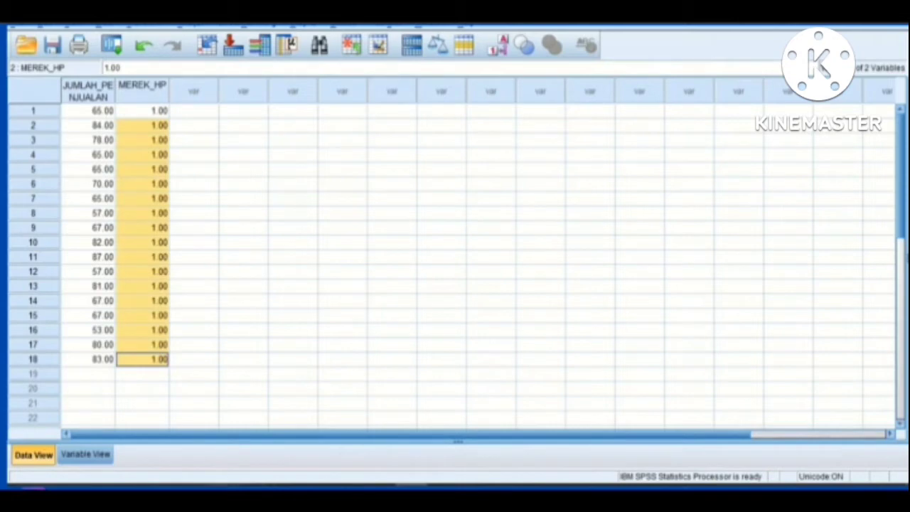
Copy the brand B sales figures, C3:C20, from Excel into JUMLAH_PENJUALAN in SPSS, starting at row 19.
{"action": "key", "text": "alt+Tab"}
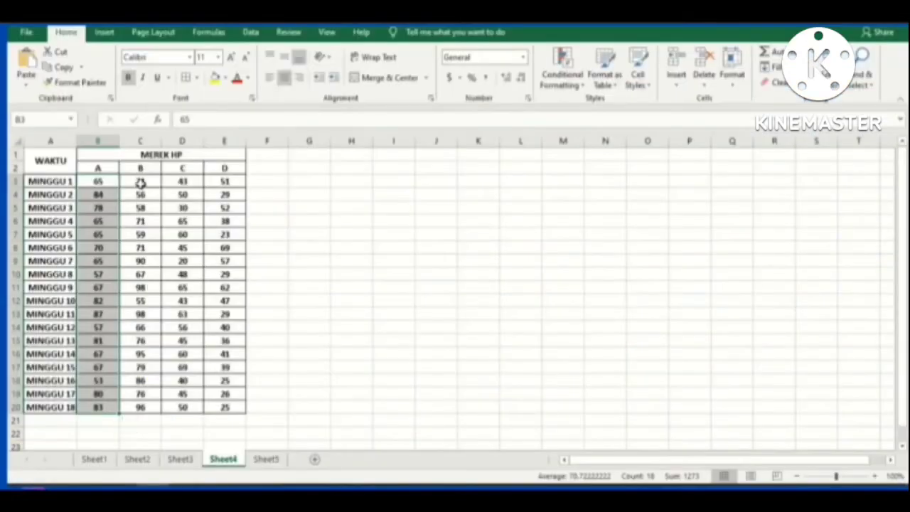
{"action": "left_click_drag", "start_coordinate": [141, 184], "coordinate": [142, 401]}
{"action": "key", "text": "ctrl+c"}
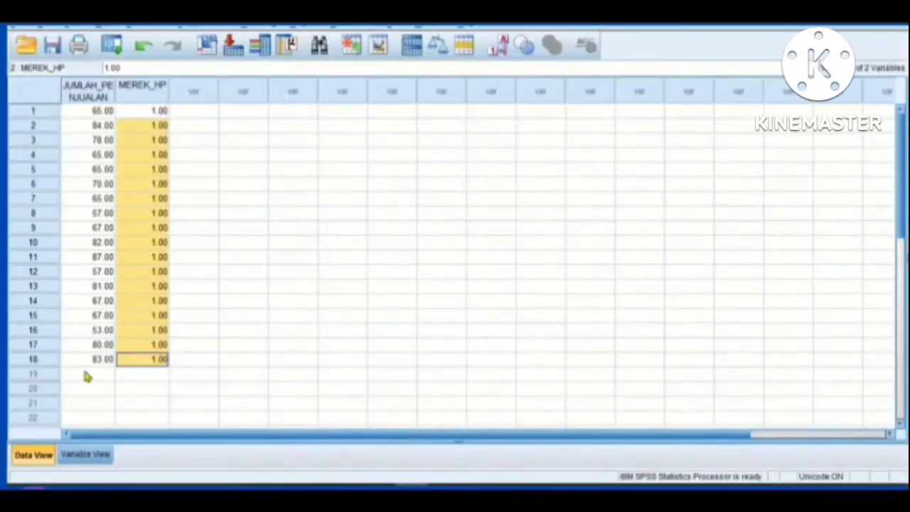
{"action": "left_click", "coordinate": [87, 374]}
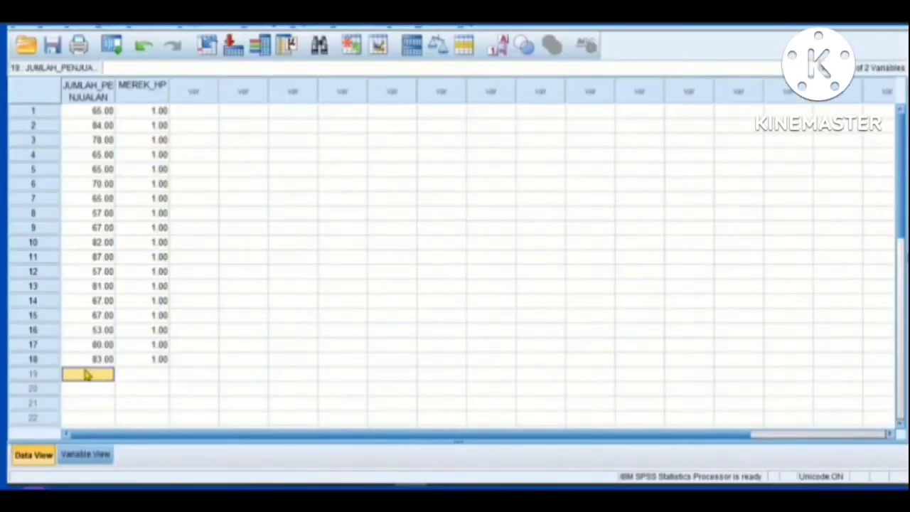
{"action": "key", "text": "ctrl+v"}
Fill MEREK_HP with the code 2 for the brand B cases in rows 19 to 36.
{"action": "left_click", "coordinate": [151, 374]}
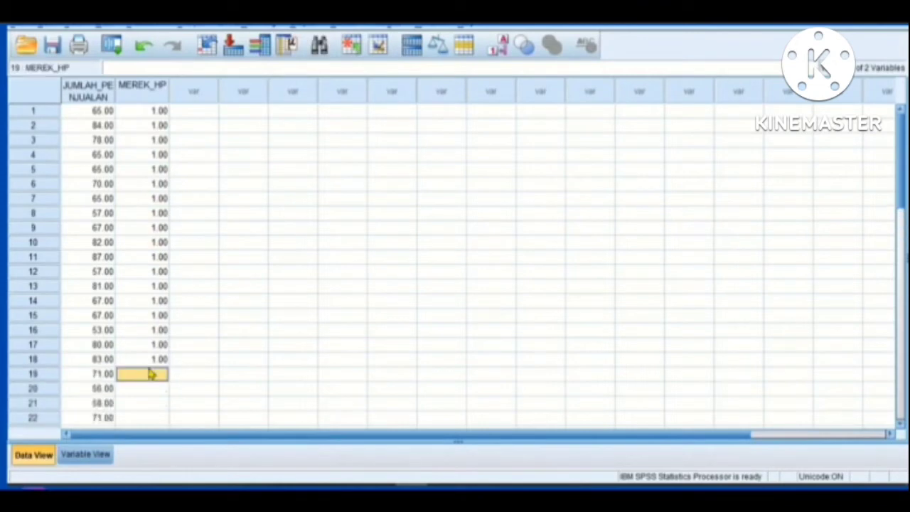
{"action": "type", "text": "2"}
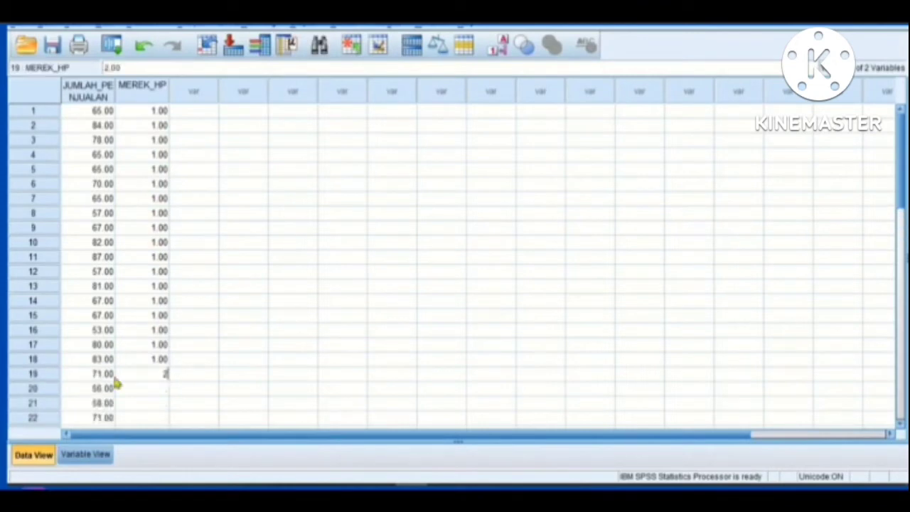
{"action": "key", "text": "Return"}
{"action": "left_click", "coordinate": [163, 378]}
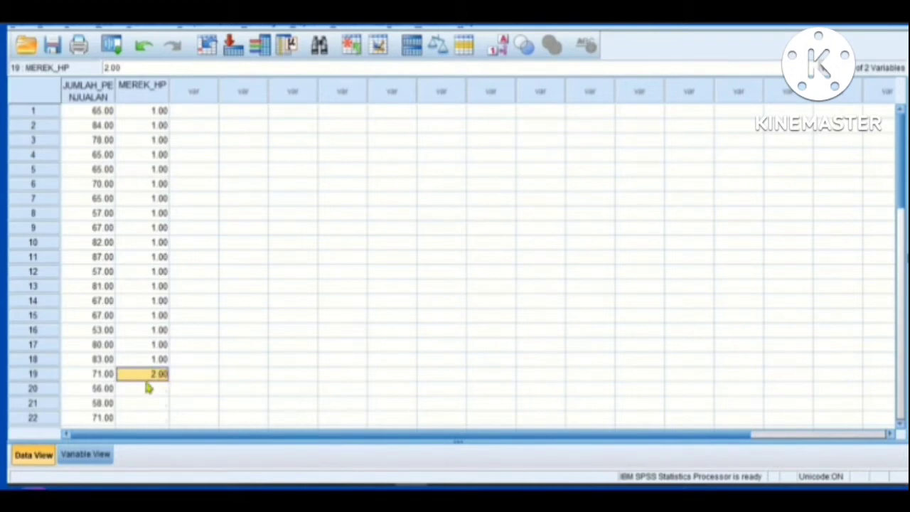
{"action": "left_click_drag", "start_coordinate": [149, 393], "coordinate": [163, 214]}
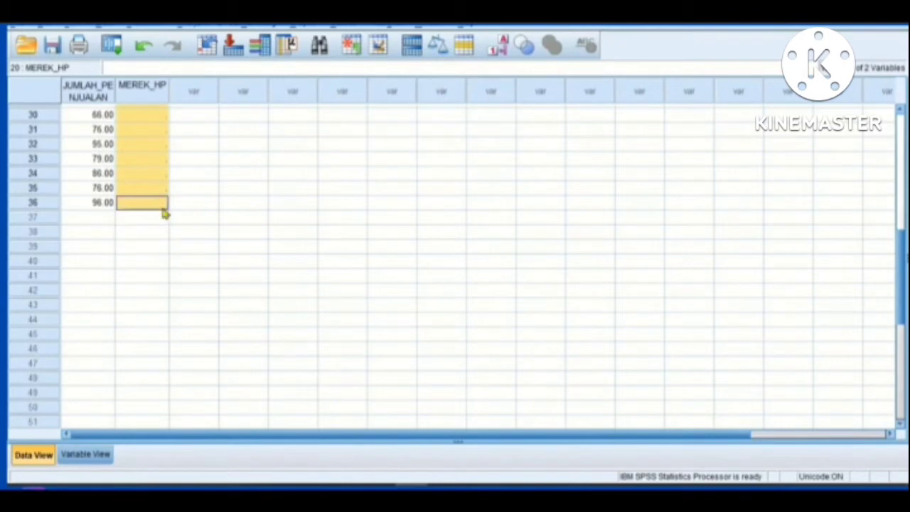
{"action": "key", "text": "ctrl+v"}
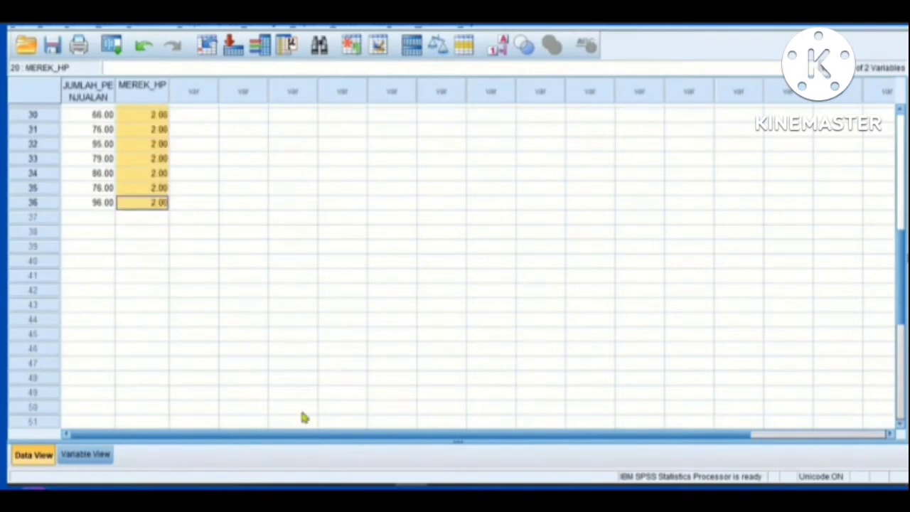
Copy the brand C sales figures, D3:D20, from Excel into JUMLAH_PENJUALAN in SPSS from row 37, and select that row's MEREK_HP cell.
{"action": "left_click", "coordinate": [161, 487]}
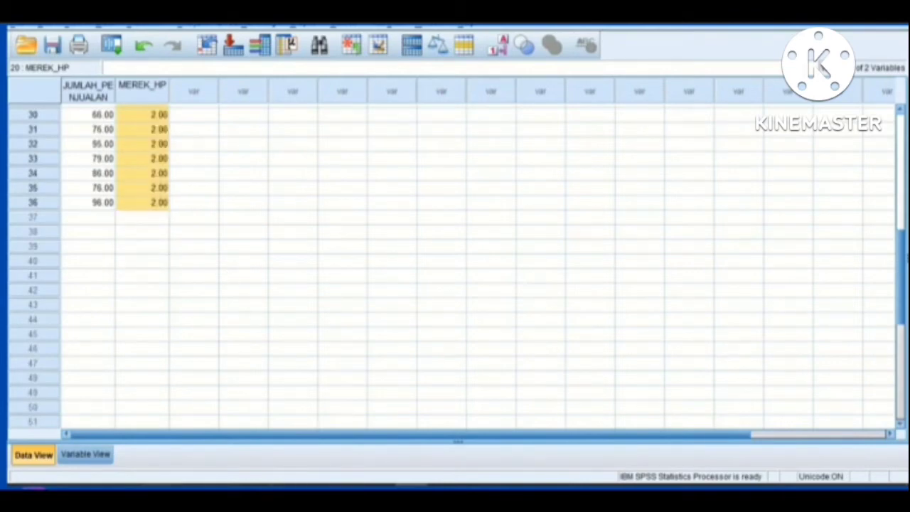
{"action": "left_click_drag", "start_coordinate": [183, 179], "coordinate": [181, 404]}
{"action": "key", "text": "ctrl+c"}
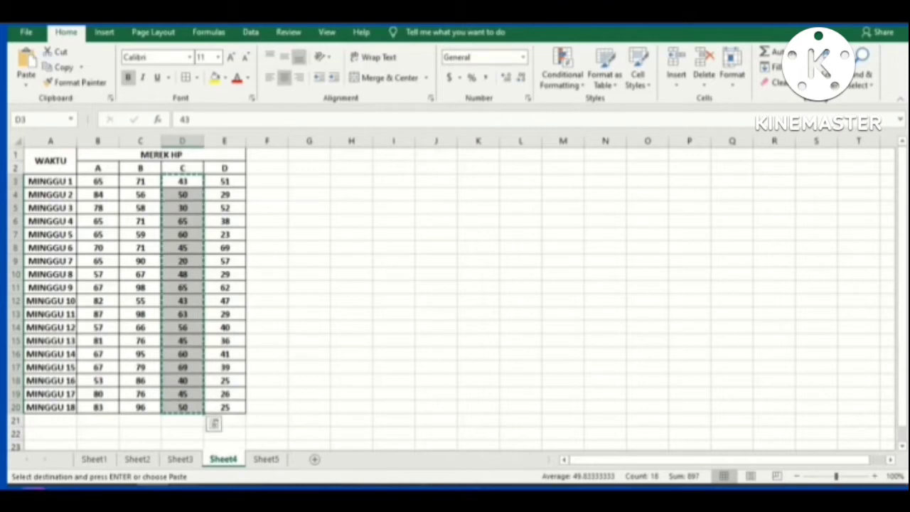
{"action": "left_click", "coordinate": [186, 488]}
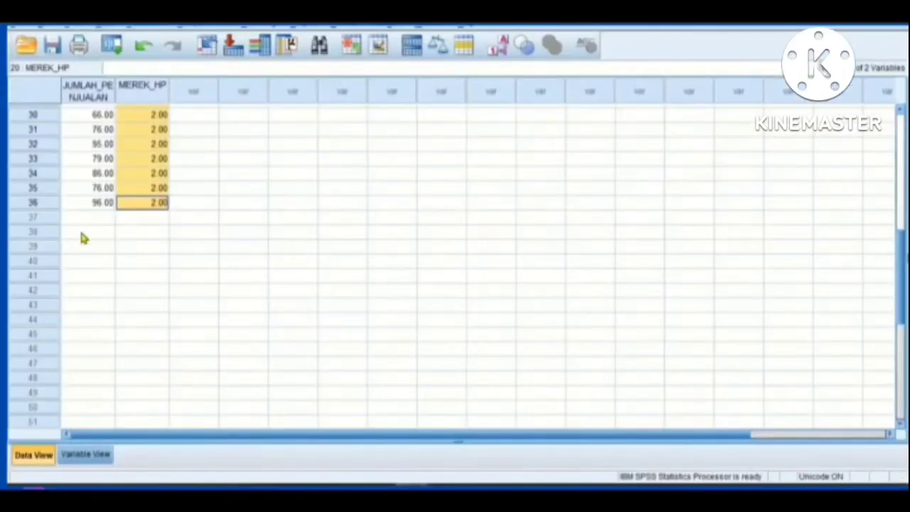
{"action": "left_click", "coordinate": [98, 218]}
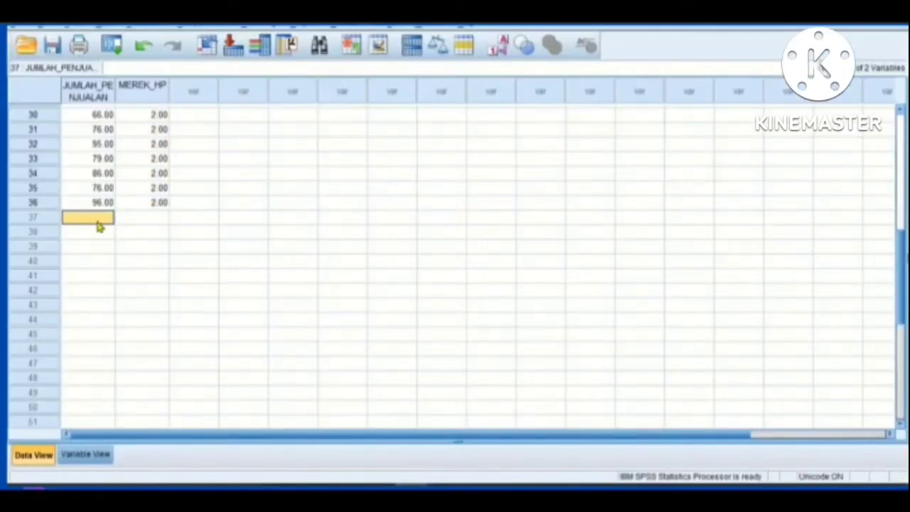
{"action": "key", "text": "ctrl+v"}
{"action": "left_click", "coordinate": [151, 218]}
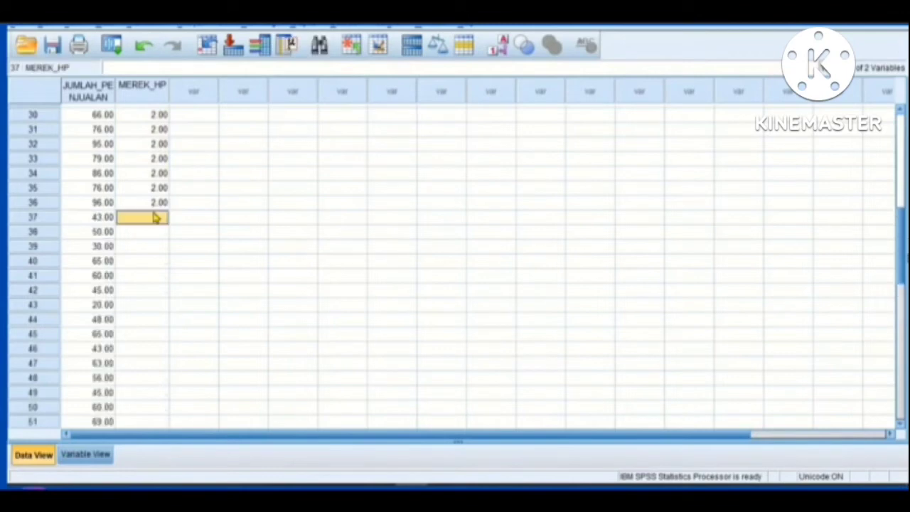
Fill MEREK_HP with the code 3 for the brand C cases in rows 37 to 54.
{"action": "type", "text": "3"}
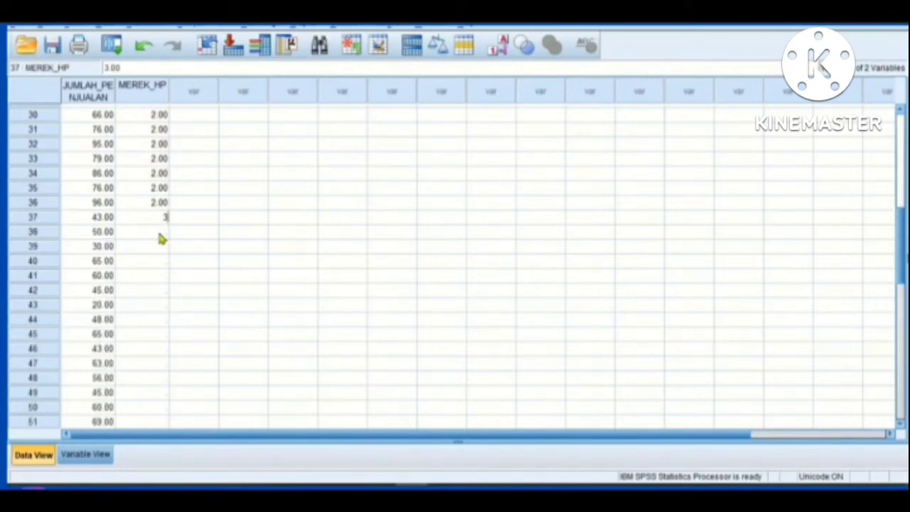
{"action": "left_click", "coordinate": [157, 229]}
{"action": "left_click", "coordinate": [157, 220]}
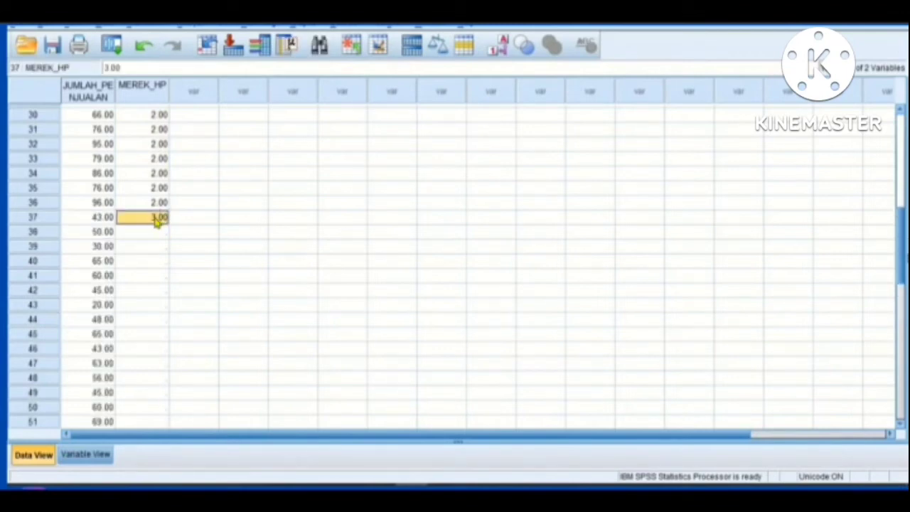
{"action": "left_click", "coordinate": [149, 232]}
{"action": "left_click_drag", "start_coordinate": [151, 267], "coordinate": [138, 366]}
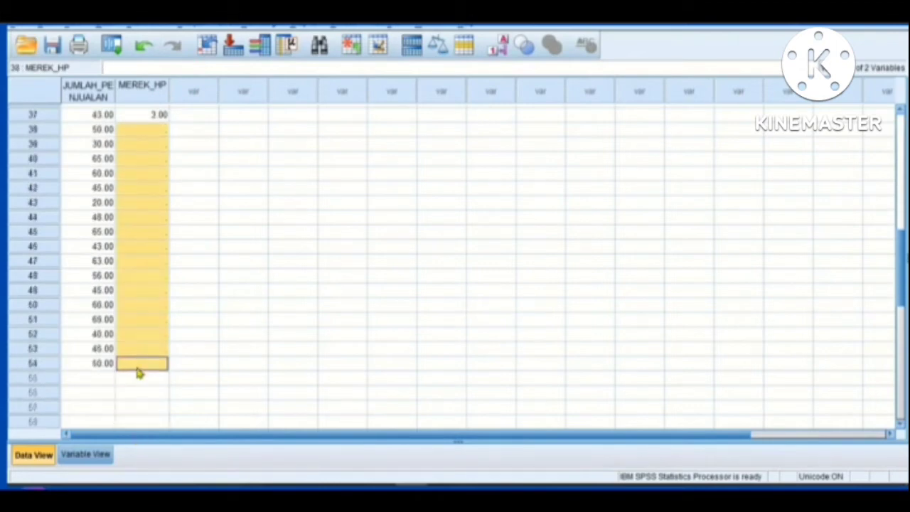
{"action": "key", "text": "ctrl+v"}
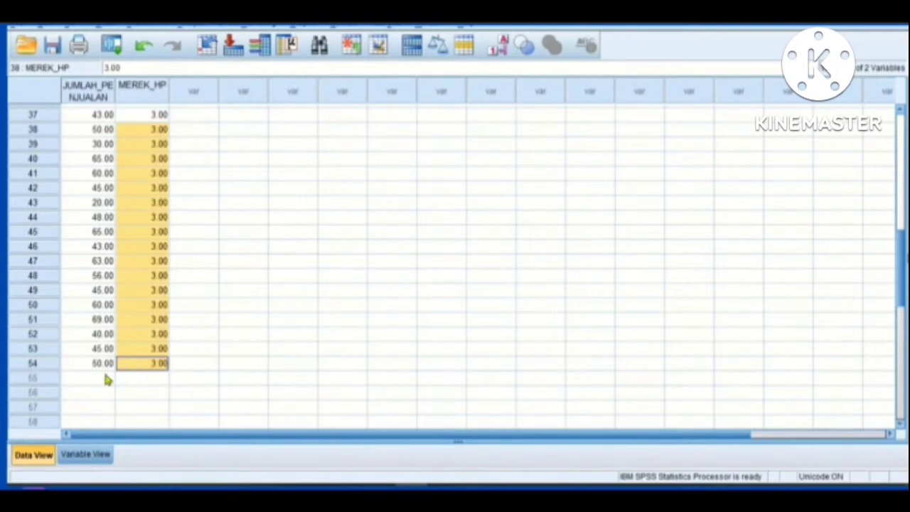
Copy the brand D sales figures, E3:E20, from Excel into JUMLAH_PENJUALAN in SPSS, starting at row 55.
{"action": "left_click", "coordinate": [104, 376]}
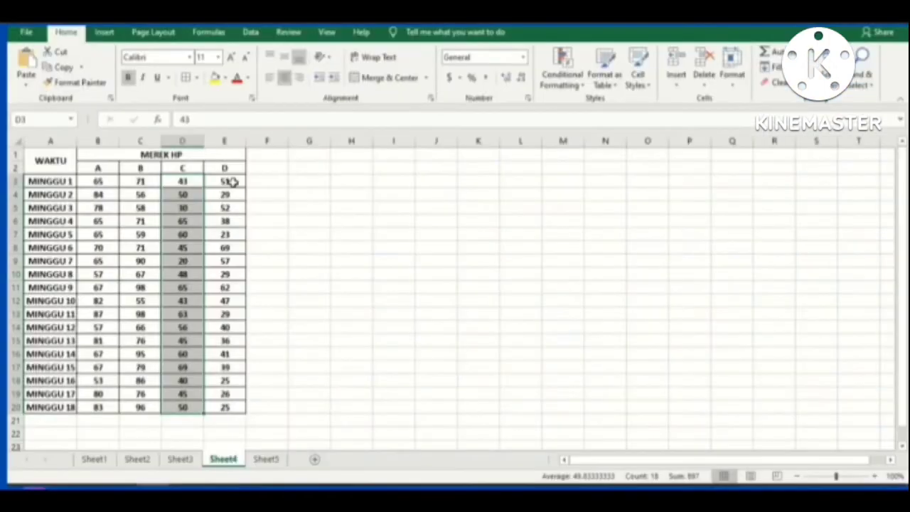
{"action": "left_click_drag", "start_coordinate": [229, 180], "coordinate": [246, 406]}
{"action": "key", "text": "ctrl+c"}
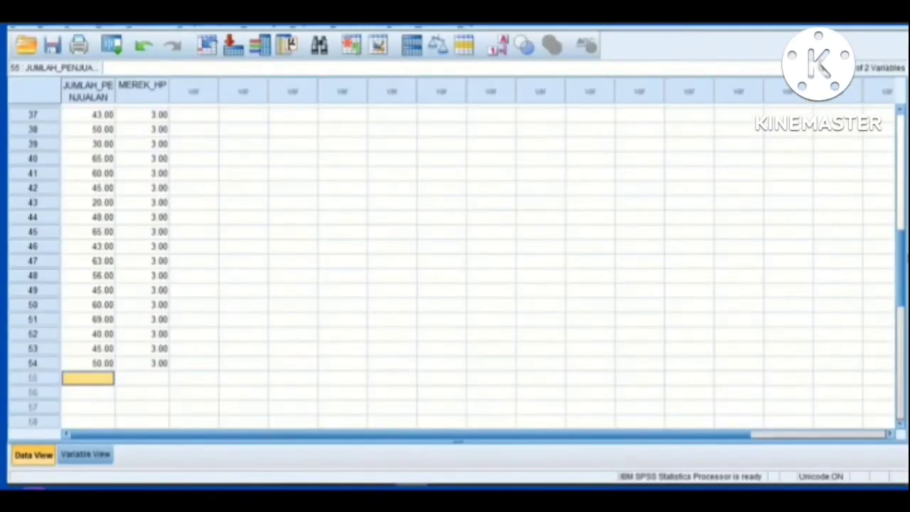
{"action": "key", "text": "ctrl+v"}
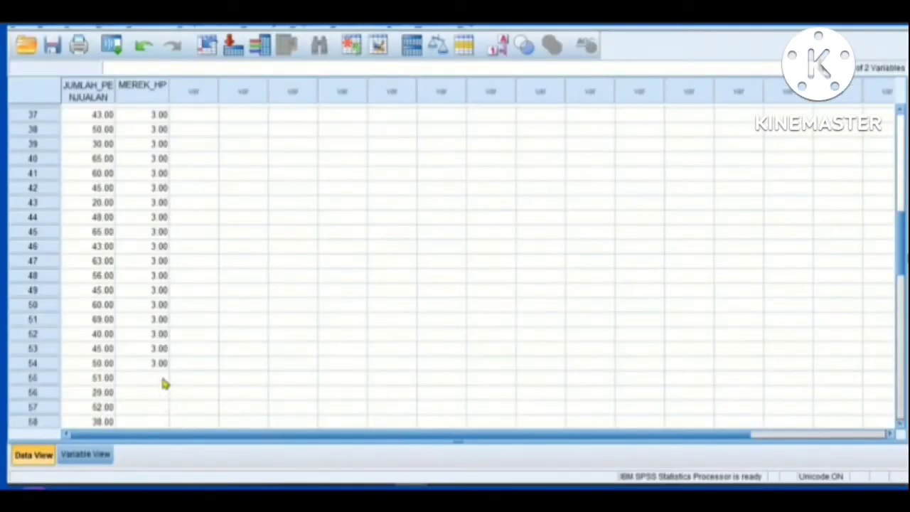
Fill MEREK_HP with the code 4 for the brand D cases in rows 55 to 72.
{"action": "left_click", "coordinate": [166, 378]}
{"action": "type", "text": "4"}
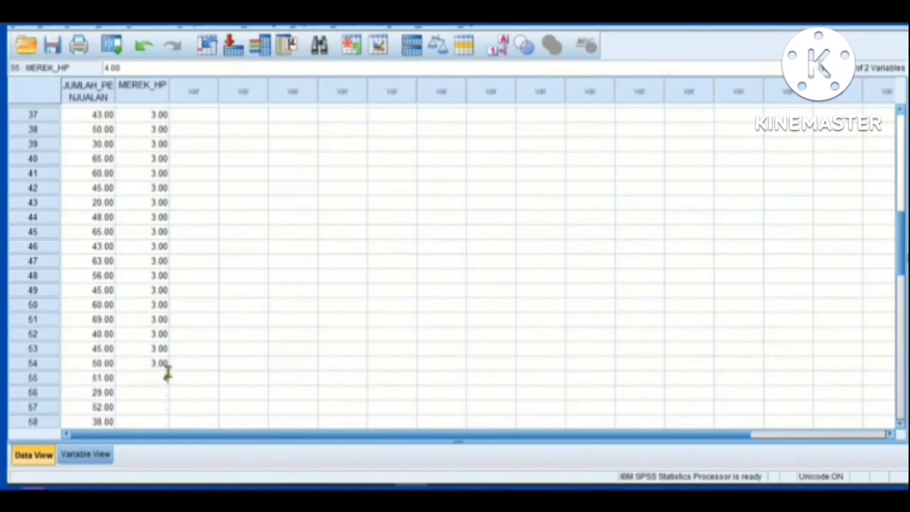
{"action": "key", "text": "Tab"}
{"action": "left_click", "coordinate": [156, 382]}
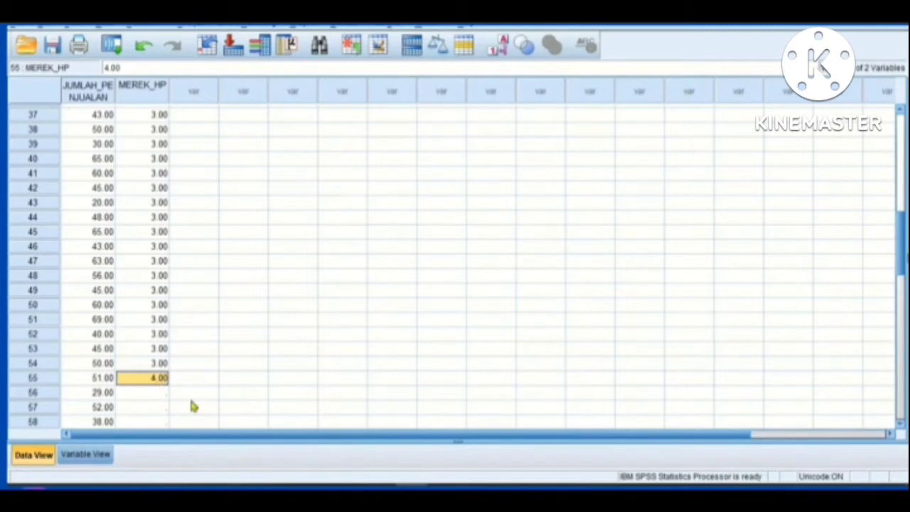
{"action": "left_click_drag", "start_coordinate": [147, 391], "coordinate": [158, 163]}
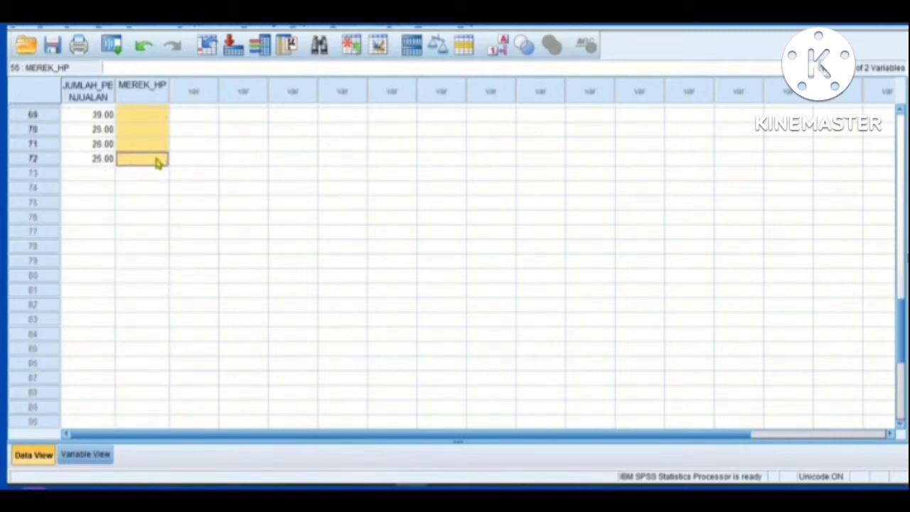
{"action": "key", "text": "ctrl+v"}
{"action": "scroll", "coordinate": [162, 173], "scroll_direction": "up", "scroll_amount": 20}
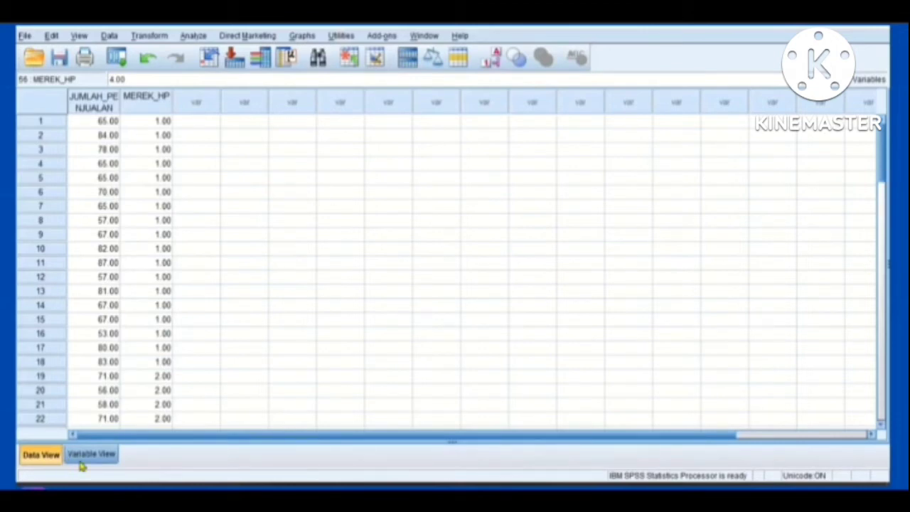
Set the measurement level of both JUMLAH_PENJUALAN and MEREK_HP to Scale in the variable definitions.
{"action": "left_click", "coordinate": [101, 459]}
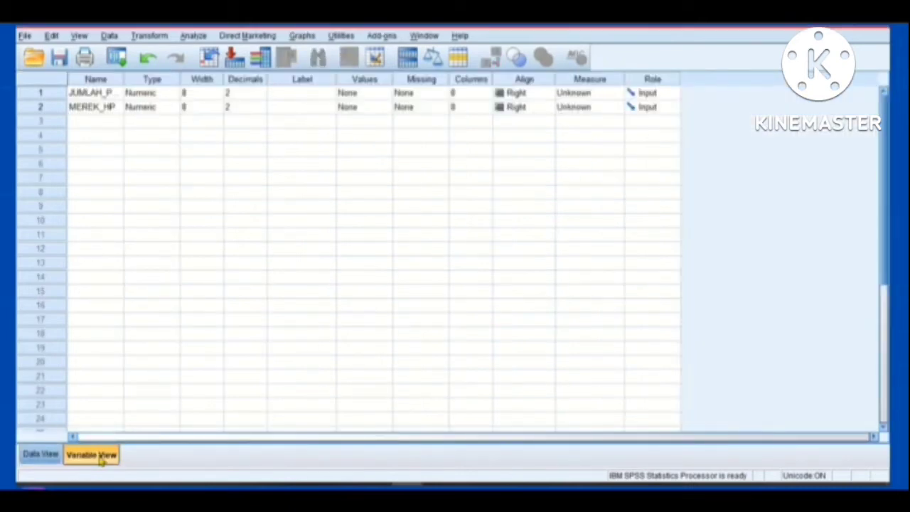
{"action": "left_click", "coordinate": [595, 94]}
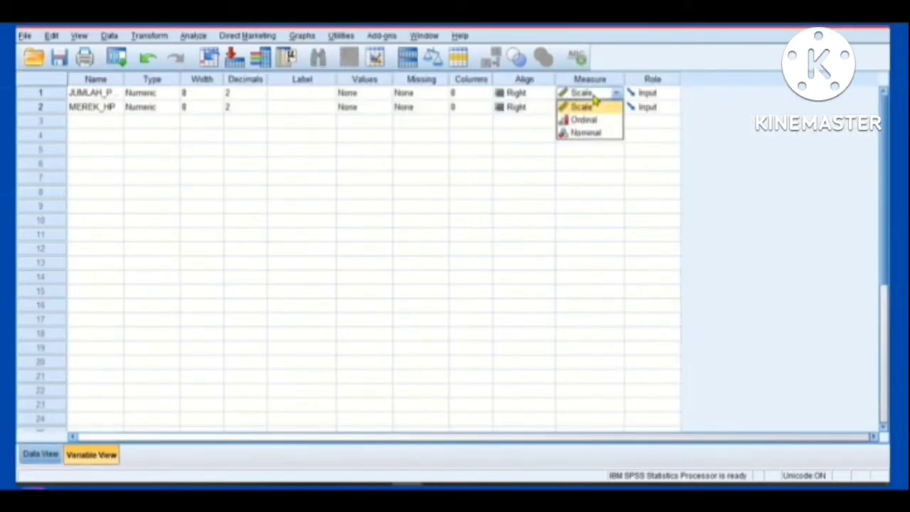
{"action": "left_click", "coordinate": [592, 107]}
{"action": "left_click", "coordinate": [594, 108]}
{"action": "left_click", "coordinate": [580, 120]}
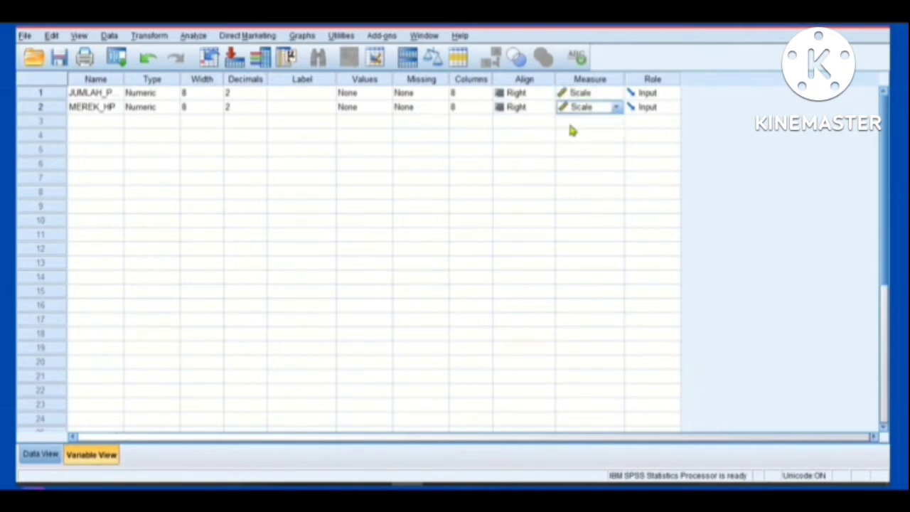
Set the decimals of JUMLAH_PENJUALAN and MEREK_HP to 0 and check how the data values are displayed.
{"action": "left_click", "coordinate": [246, 92]}
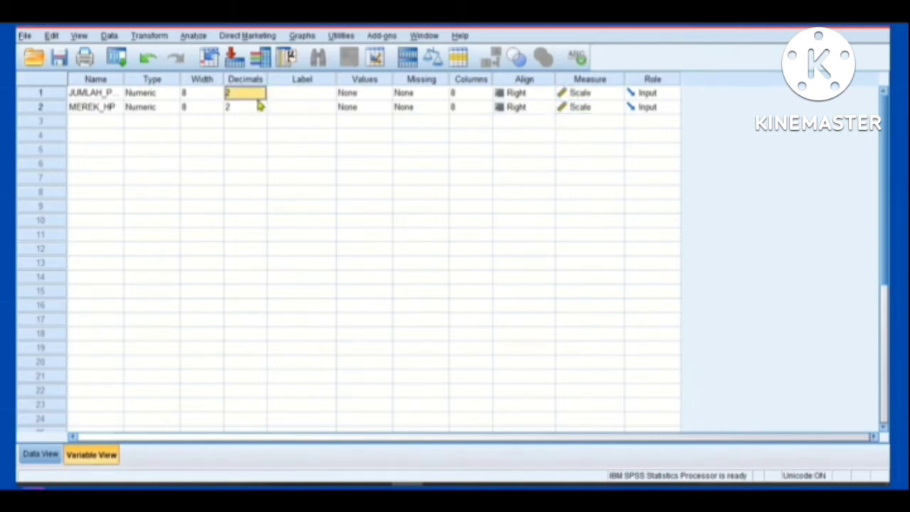
{"action": "left_click", "coordinate": [254, 90]}
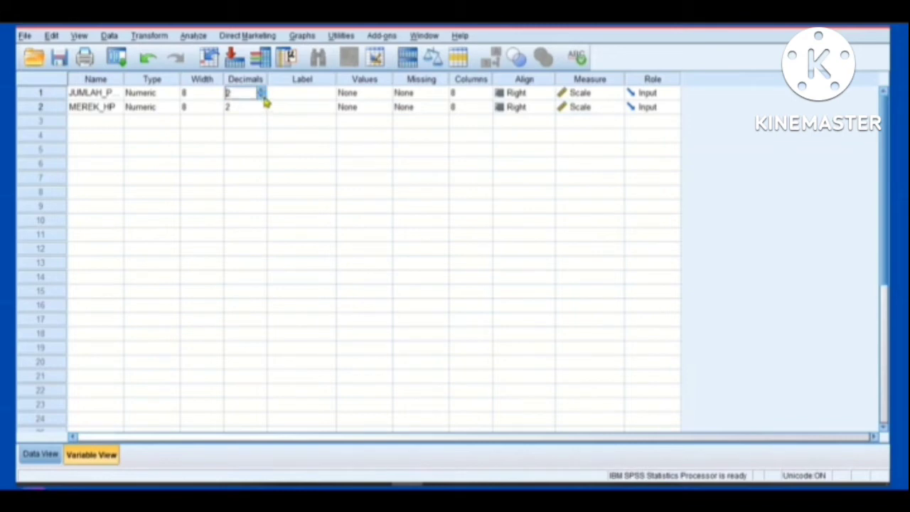
{"action": "left_click", "coordinate": [261, 108]}
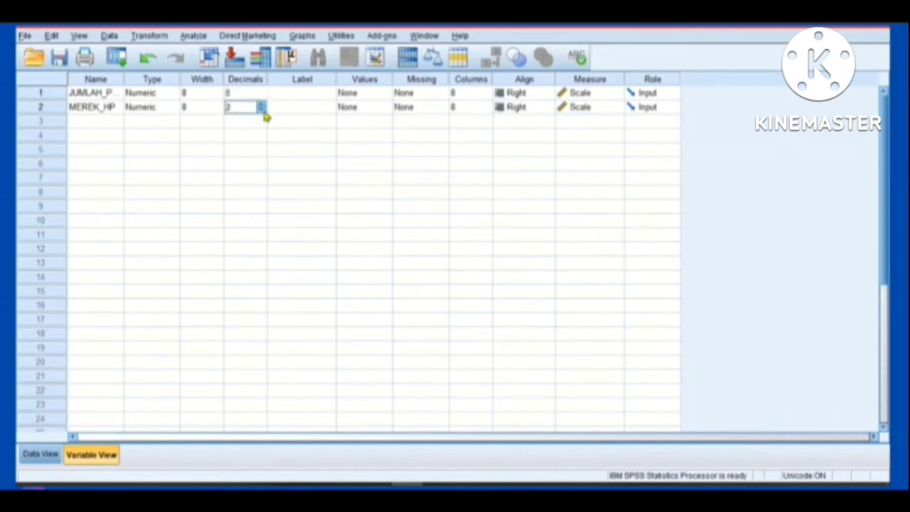
{"action": "left_click", "coordinate": [44, 455]}
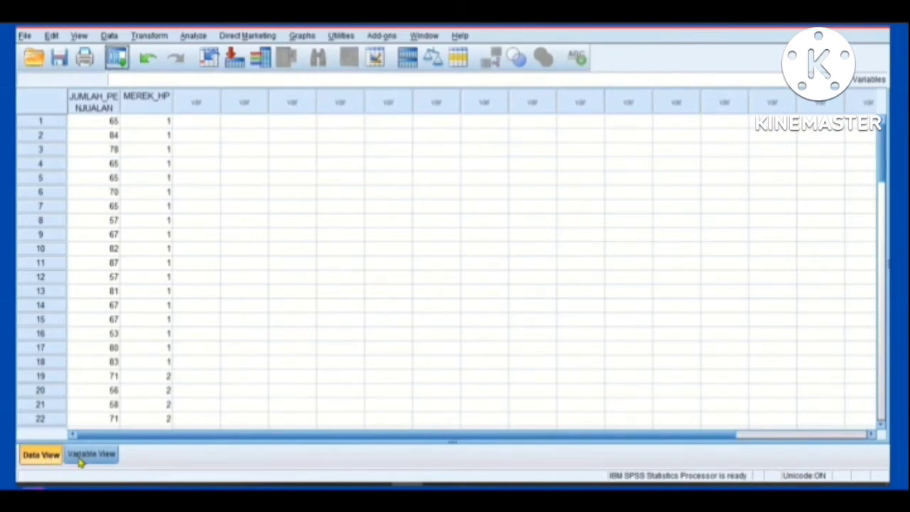
Define value labels for MEREK_HP in the variable definitions, adding 1 = "A" and 2 = "B".
{"action": "left_click", "coordinate": [80, 458]}
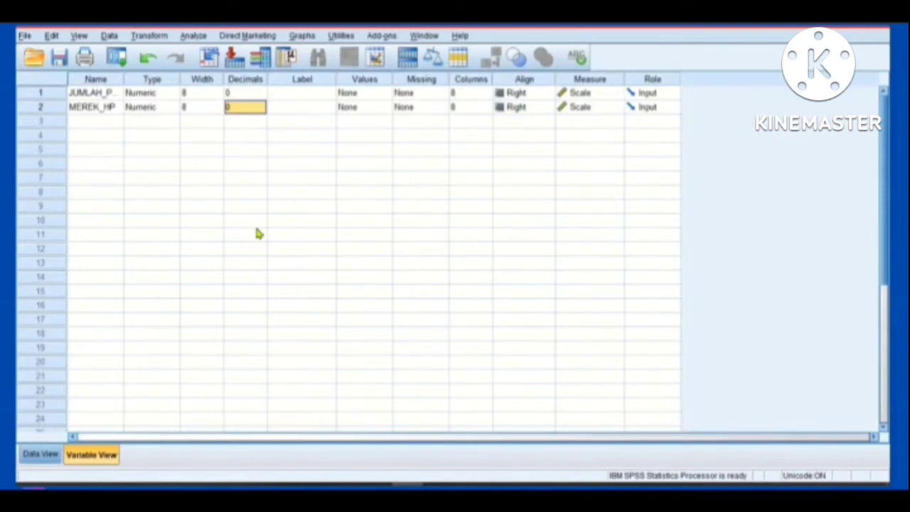
{"action": "left_click", "coordinate": [368, 108]}
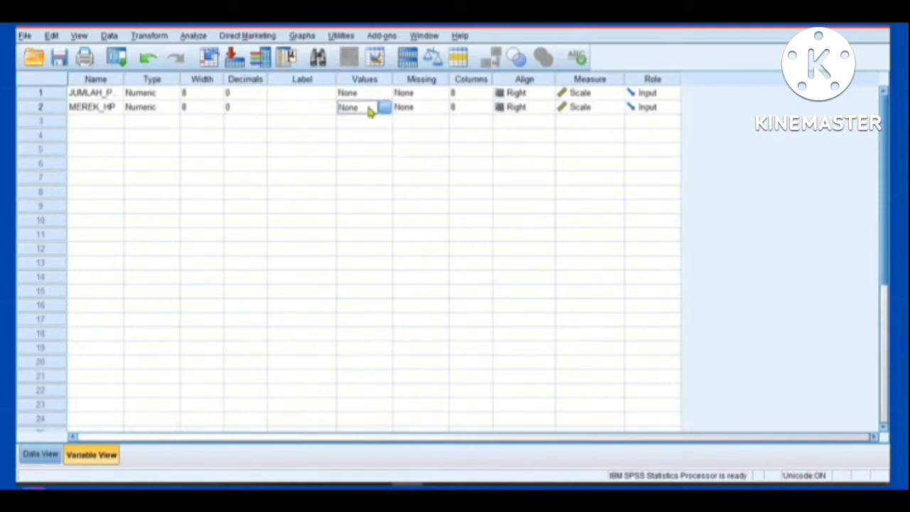
{"action": "left_click", "coordinate": [384, 107]}
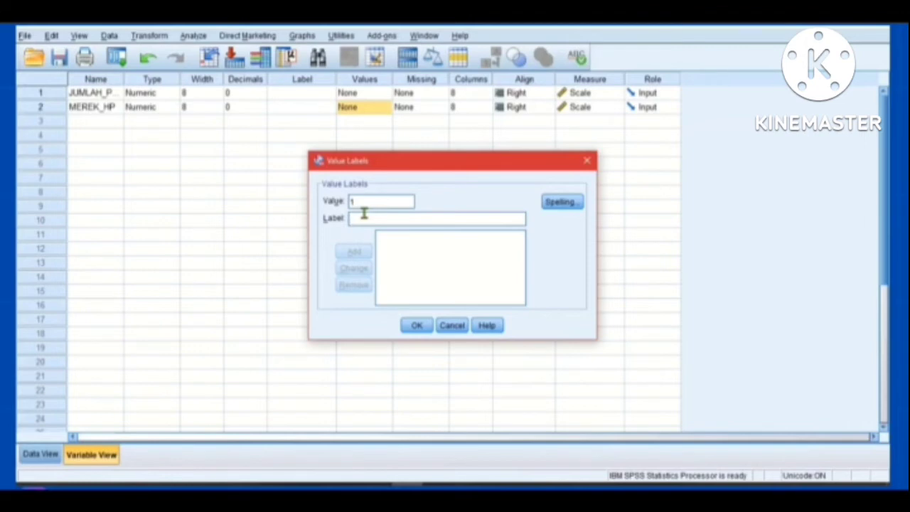
{"action": "type", "text": "A"}
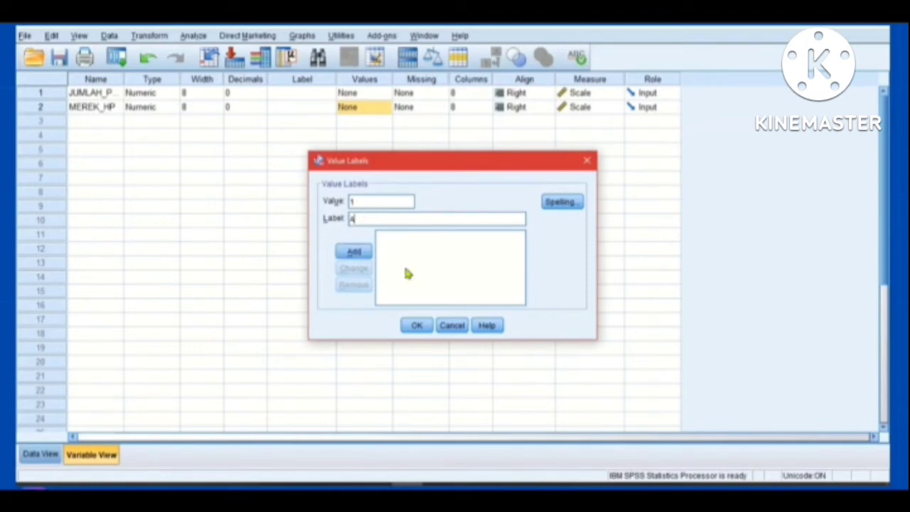
{"action": "left_click", "coordinate": [354, 251]}
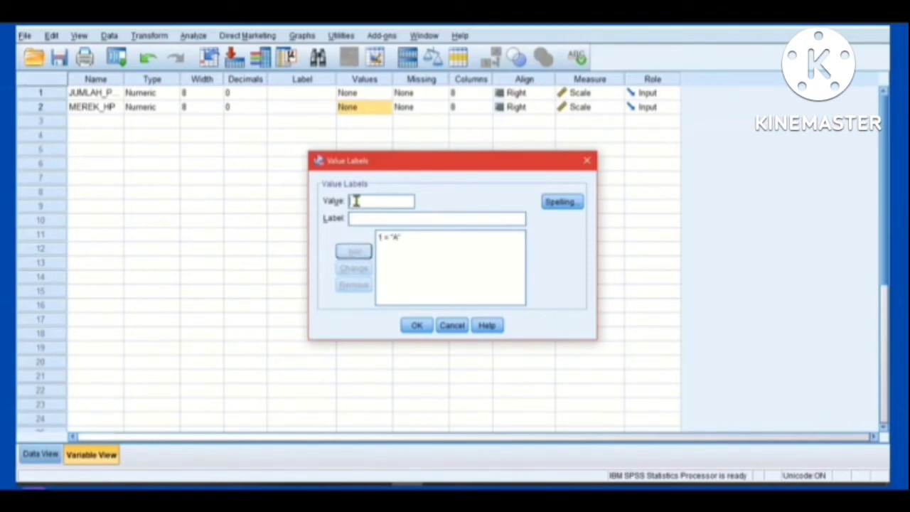
{"action": "type", "text": "2"}
{"action": "left_click", "coordinate": [365, 218]}
{"action": "type", "text": "B"}
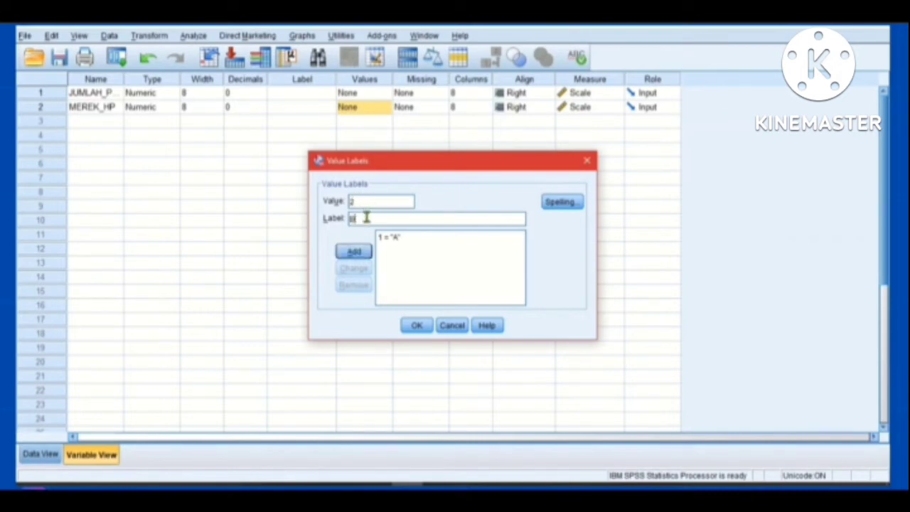
{"action": "left_click", "coordinate": [359, 253]}
Add the value labels 3 = "C" and 4 = "D" for MEREK_HP and apply the label set.
{"action": "type", "text": "3"}
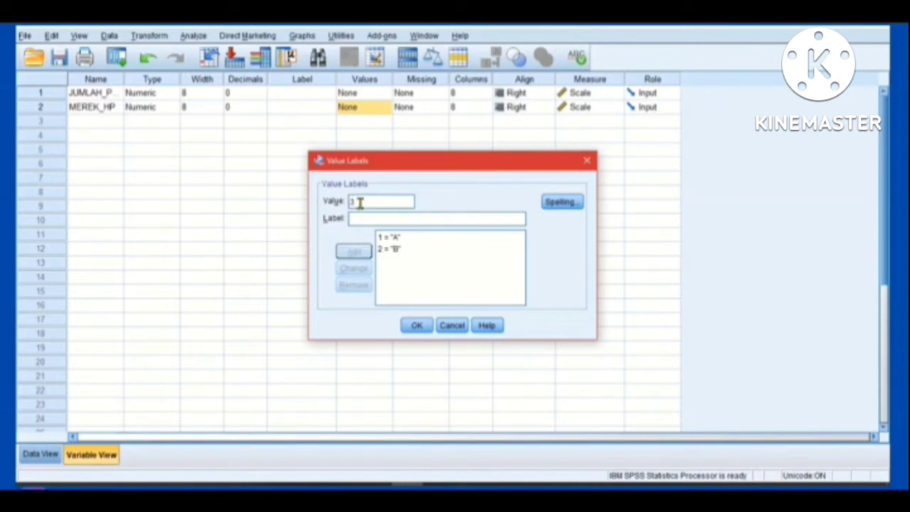
{"action": "left_click", "coordinate": [372, 220]}
{"action": "type", "text": "C"}
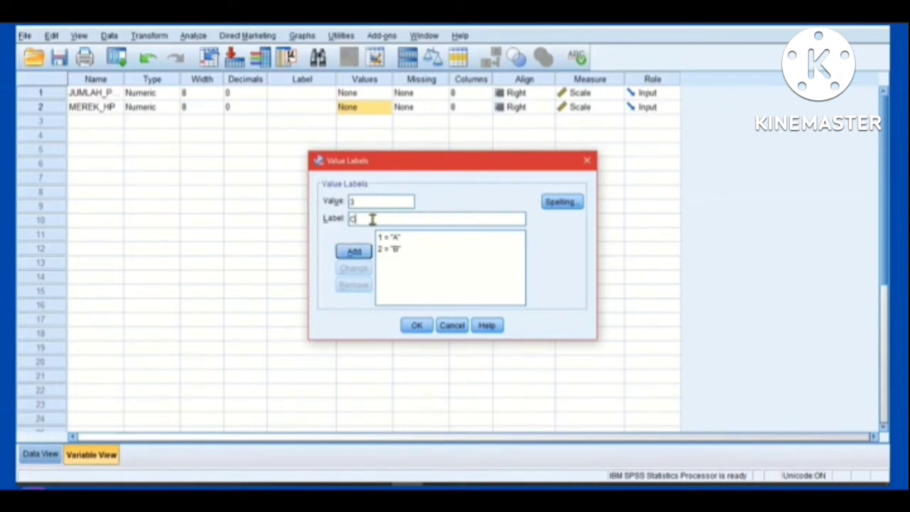
{"action": "left_click", "coordinate": [354, 252]}
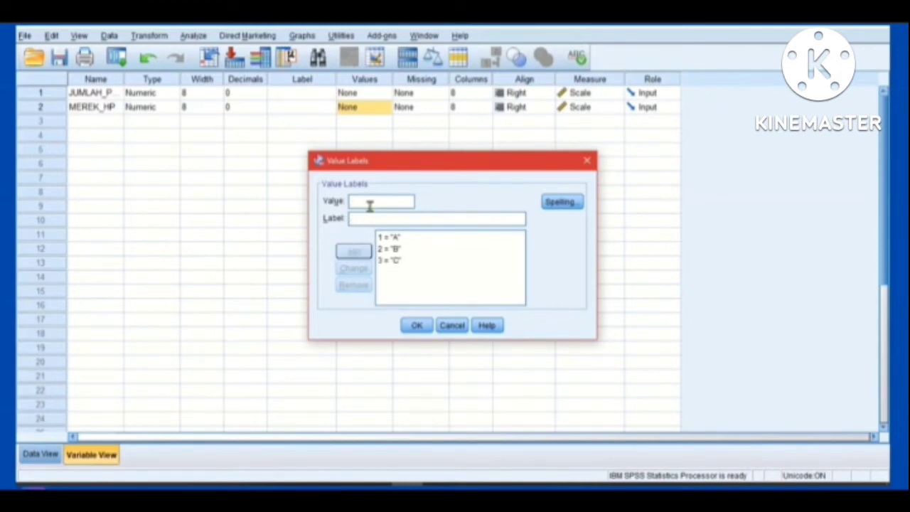
{"action": "left_click", "coordinate": [362, 218]}
{"action": "type", "text": "D"}
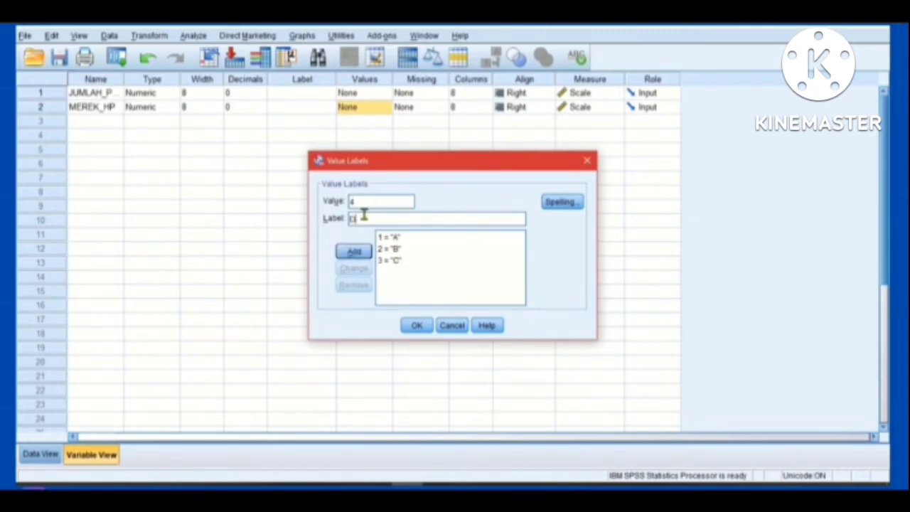
{"action": "left_click", "coordinate": [352, 251]}
{"action": "left_click", "coordinate": [417, 325]}
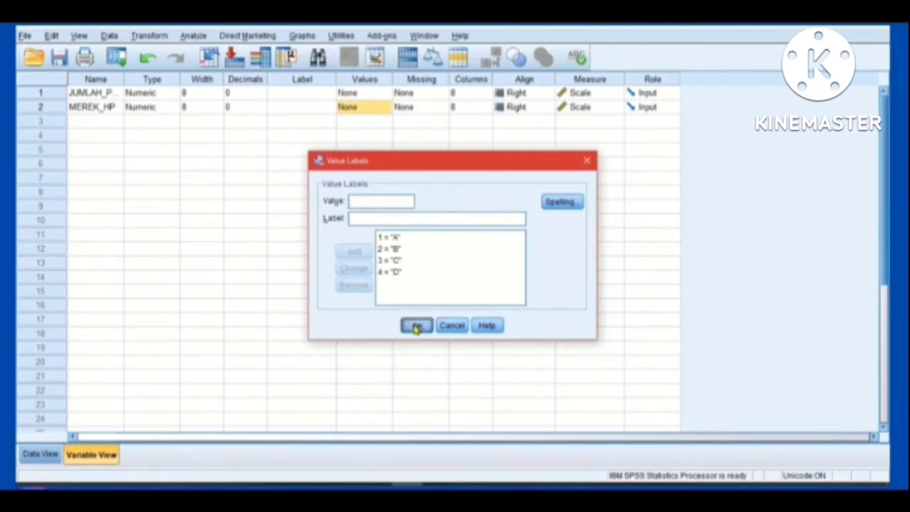
Show value labels instead of numeric codes in the data sheet and check the brand letters in MEREK_HP.
{"action": "left_click", "coordinate": [50, 461]}
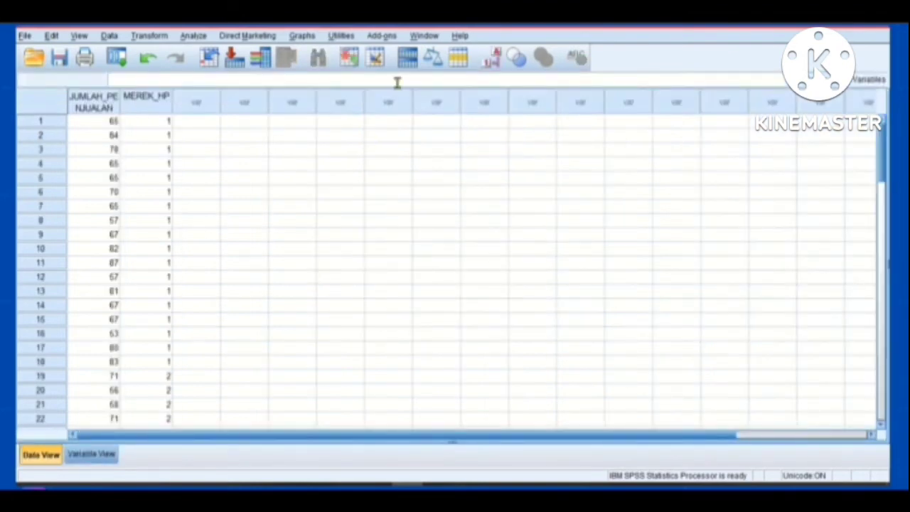
{"action": "left_click", "coordinate": [496, 63]}
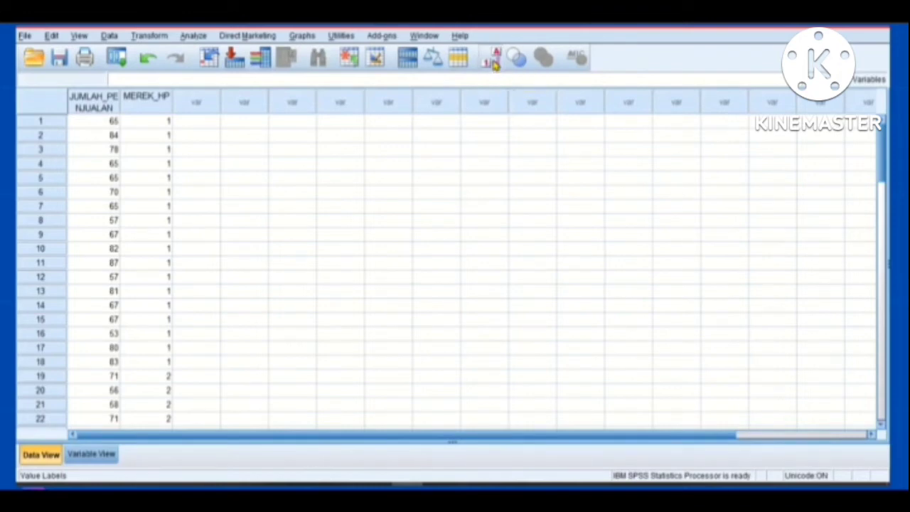
{"action": "scroll", "coordinate": [210, 161], "scroll_direction": "down", "scroll_amount": 7}
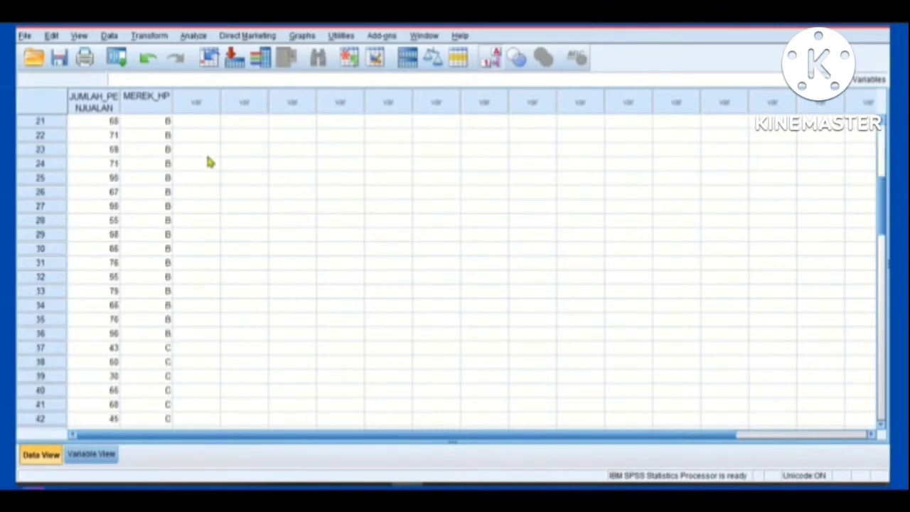
{"action": "left_click", "coordinate": [490, 60]}
{"action": "left_click", "coordinate": [491, 61]}
{"action": "scroll", "coordinate": [244, 166], "scroll_direction": "up", "scroll_amount": 7}
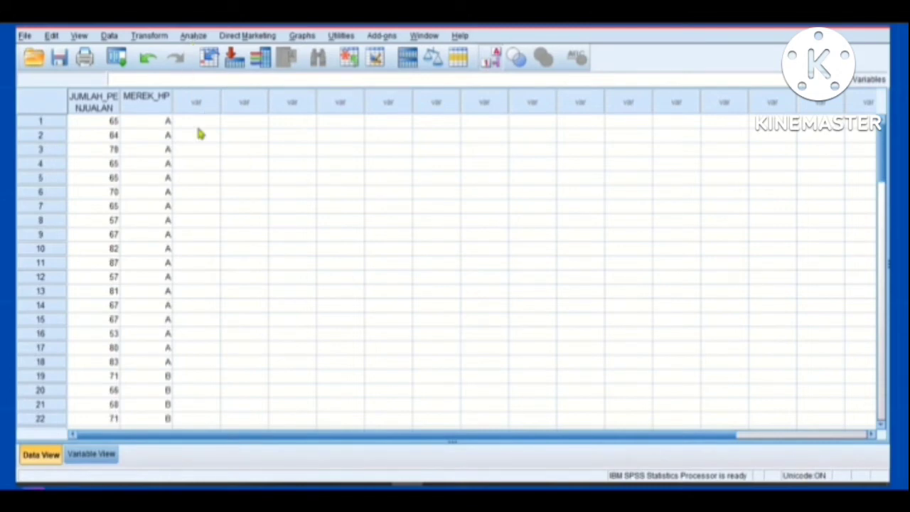
Set up a One-Way ANOVA with JUMLAH_PENJUALAN as the dependent variable and MEREK_HP as the factor.
{"action": "left_click", "coordinate": [192, 37]}
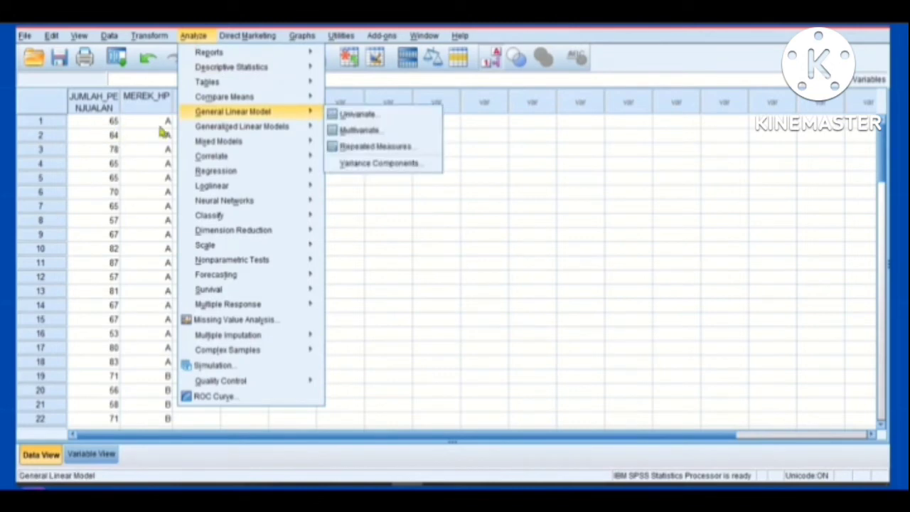
{"action": "mouse_move", "coordinate": [227, 104]}
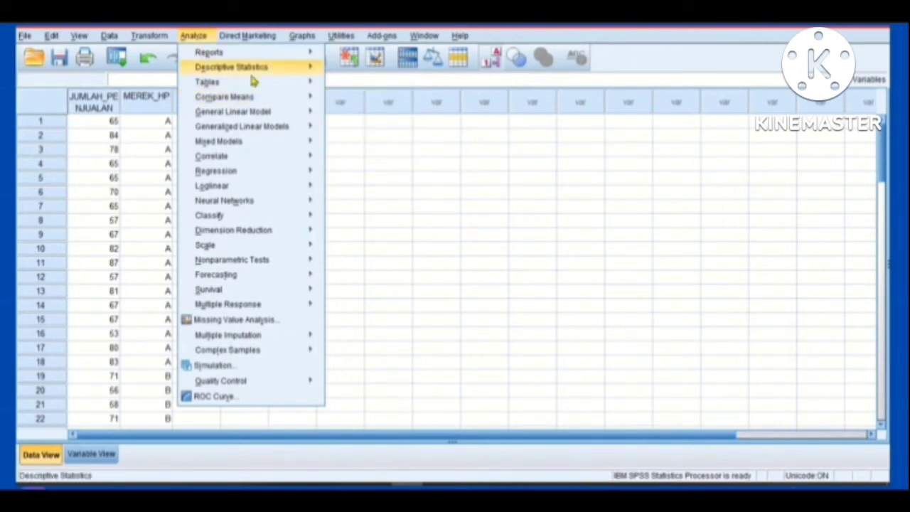
{"action": "mouse_move", "coordinate": [263, 101]}
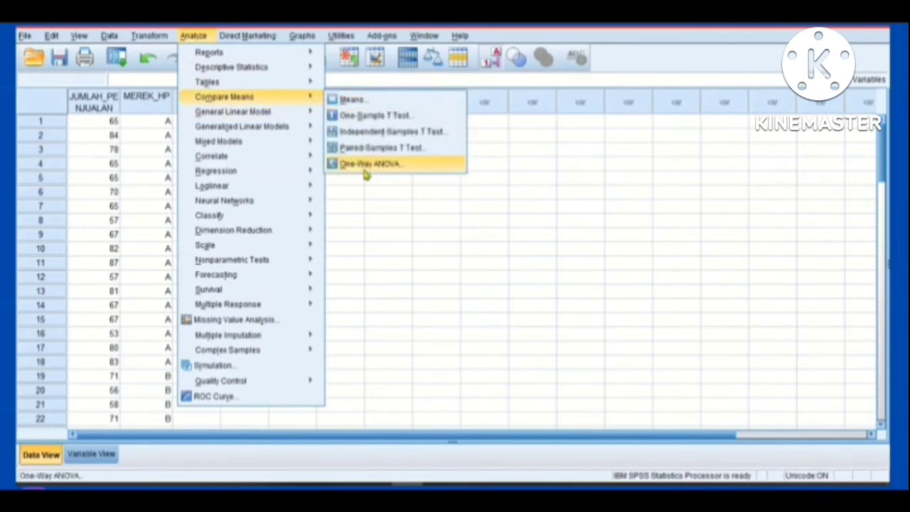
{"action": "left_click", "coordinate": [364, 165]}
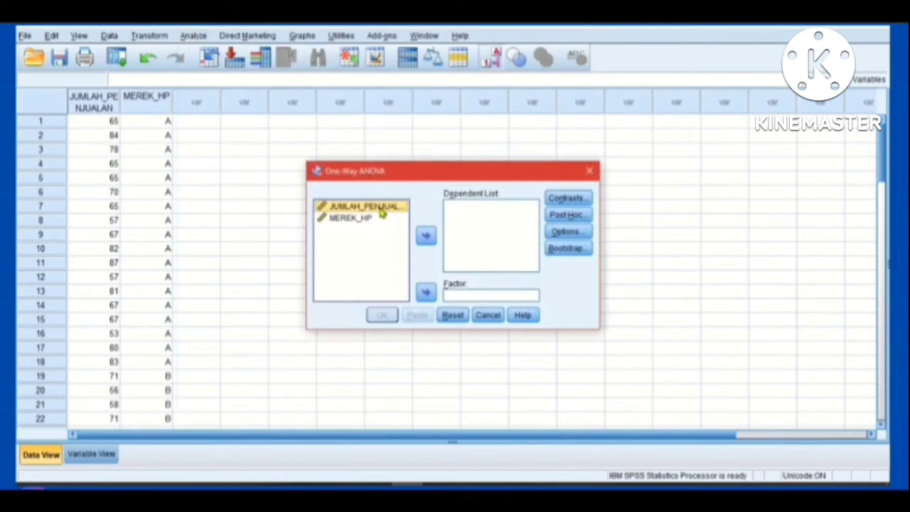
{"action": "left_click", "coordinate": [425, 236]}
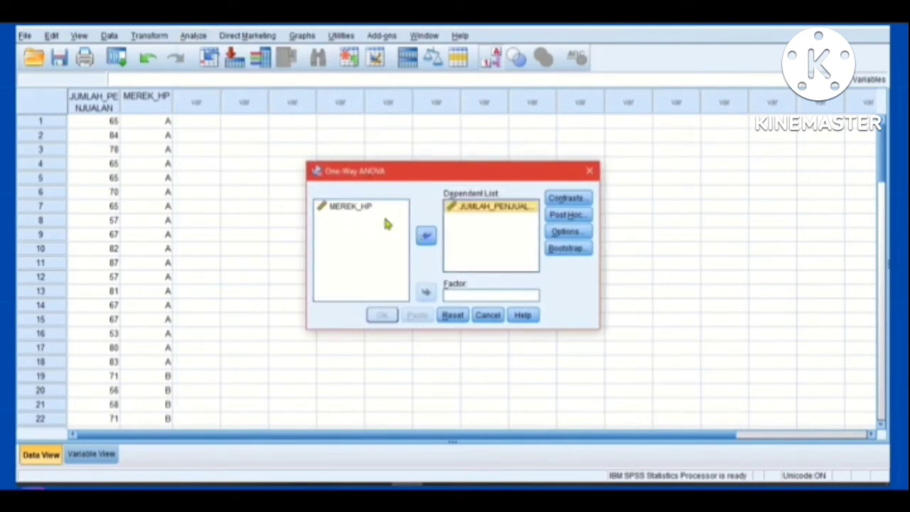
{"action": "left_click", "coordinate": [376, 211]}
{"action": "left_click", "coordinate": [427, 292]}
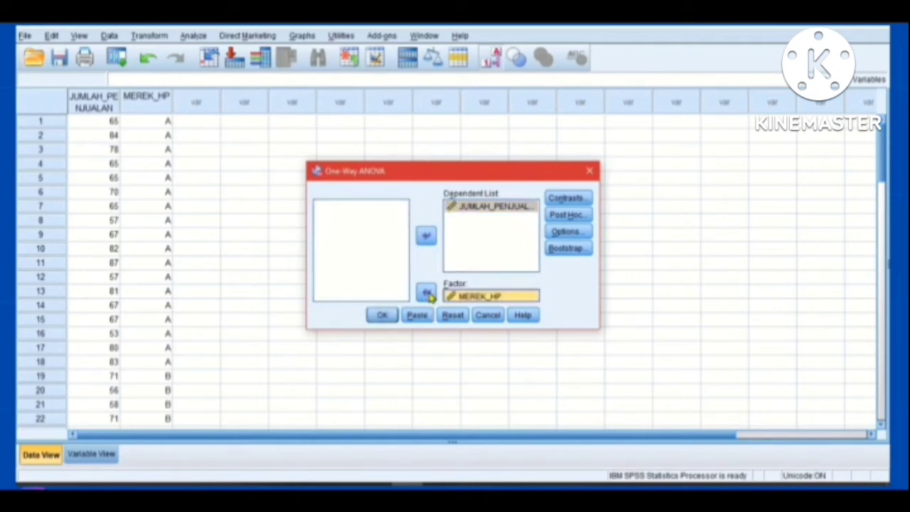
Include the Descriptive and Homogeneity of variance test statistics in the One-Way ANOVA options and run the analysis.
{"action": "left_click", "coordinate": [579, 235]}
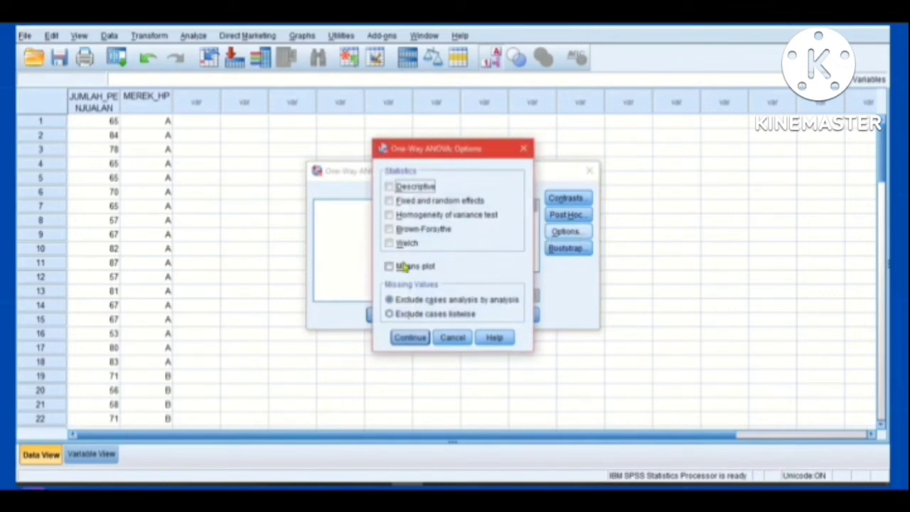
{"action": "left_click", "coordinate": [389, 187]}
{"action": "left_click", "coordinate": [390, 216]}
{"action": "left_click", "coordinate": [389, 215]}
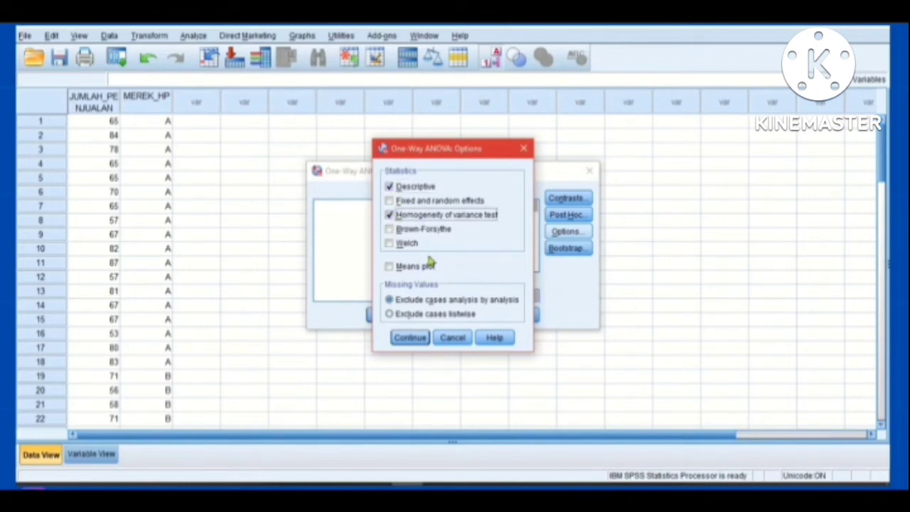
{"action": "left_click", "coordinate": [408, 338]}
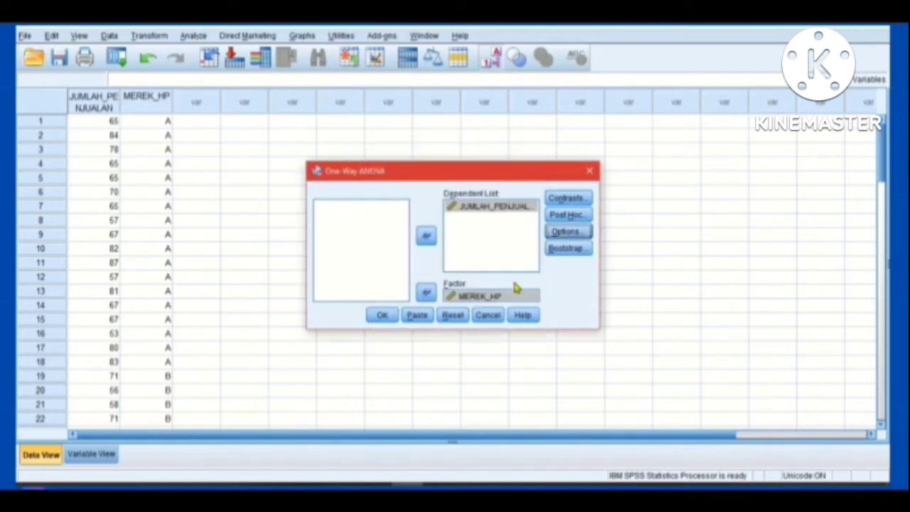
{"action": "left_click", "coordinate": [382, 317]}
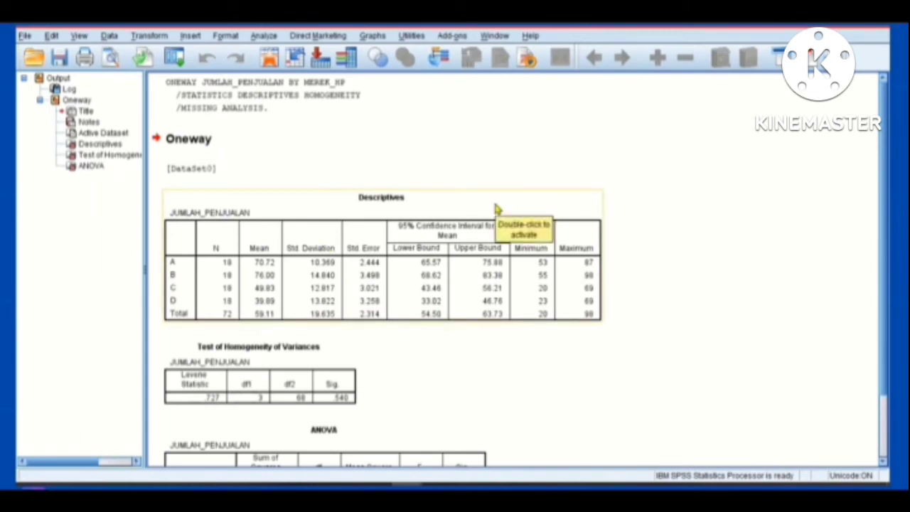
Examine the Descriptives, Test of Homogeneity of Variances and ANOVA tables in the output, including the F and Sig. values.
{"action": "left_click", "coordinate": [496, 209]}
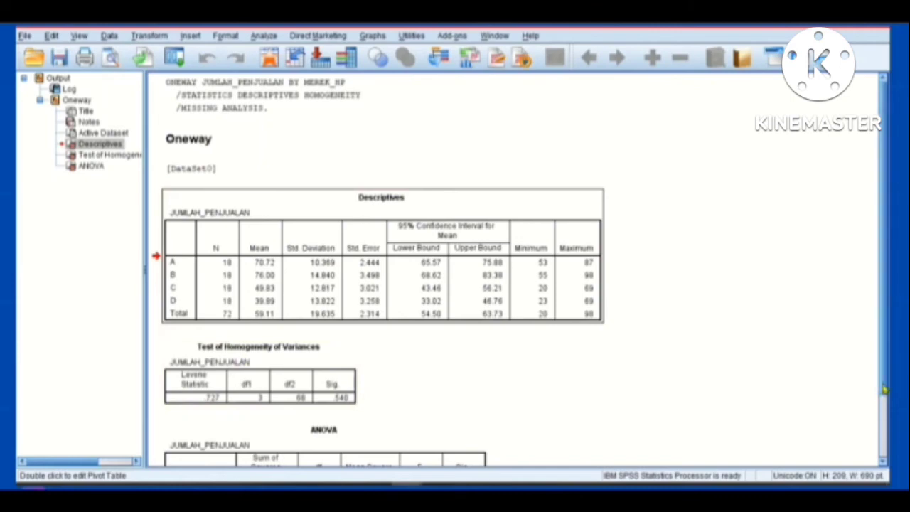
{"action": "scroll", "coordinate": [880, 416], "scroll_direction": "down", "scroll_amount": 3}
{"action": "scroll", "coordinate": [512, 270], "scroll_direction": "down", "scroll_amount": 1}
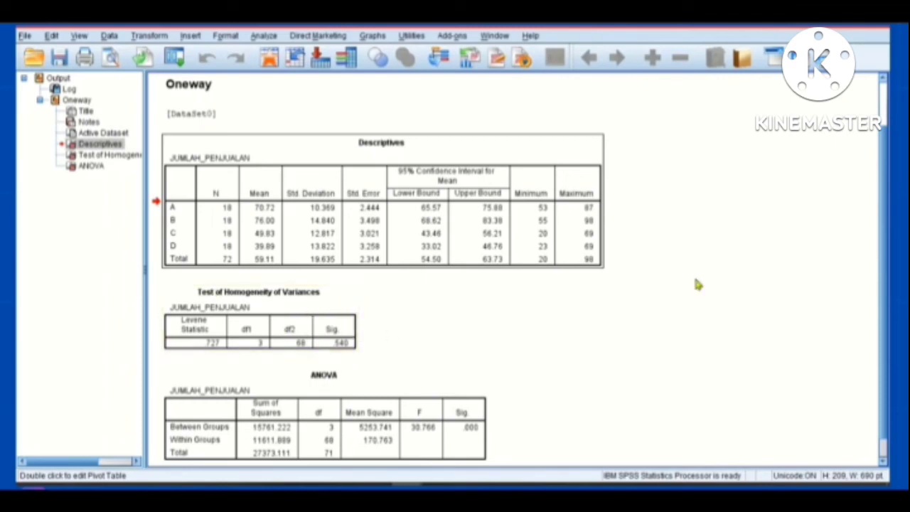
{"action": "scroll", "coordinate": [679, 334], "scroll_direction": "down", "scroll_amount": 1}
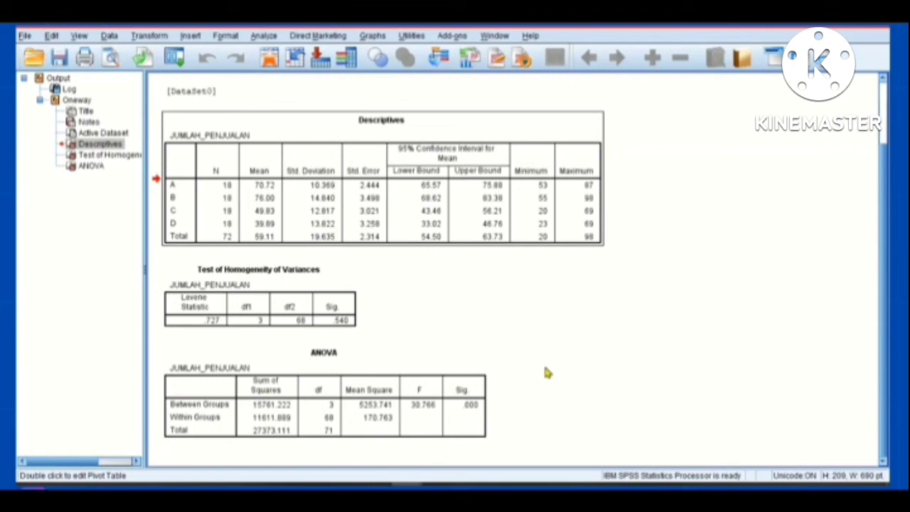
{"action": "left_click", "coordinate": [458, 418]}
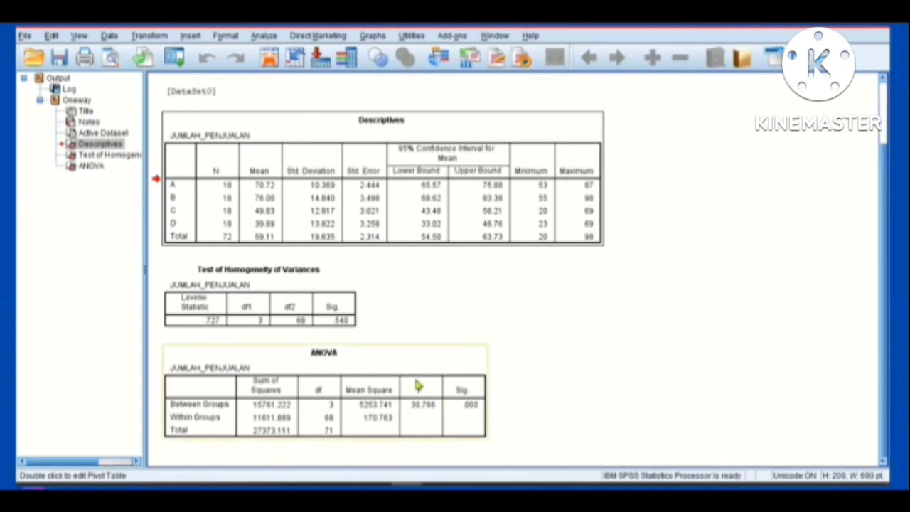
{"action": "left_click", "coordinate": [553, 361]}
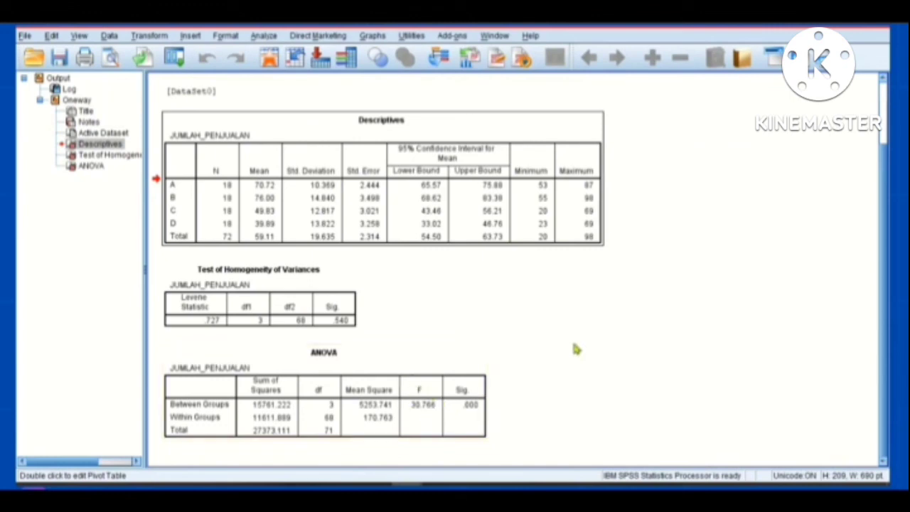
{"action": "left_click", "coordinate": [446, 394]}
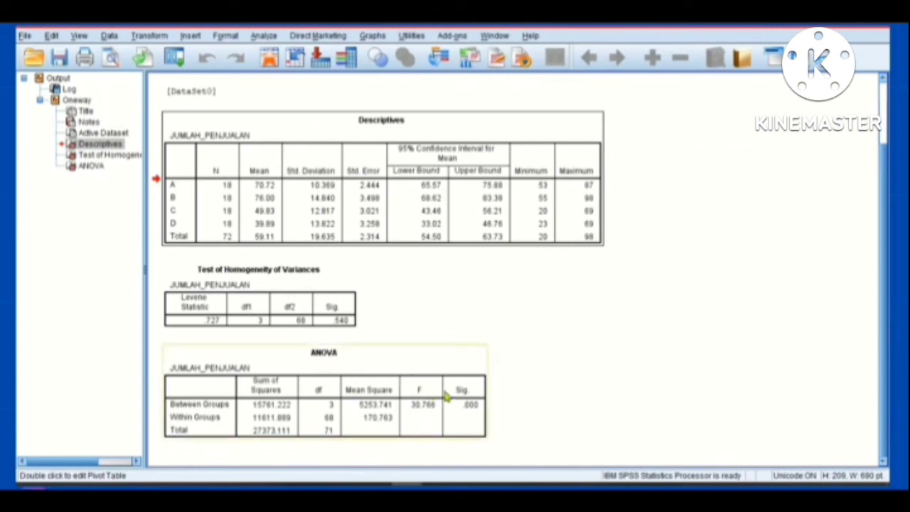